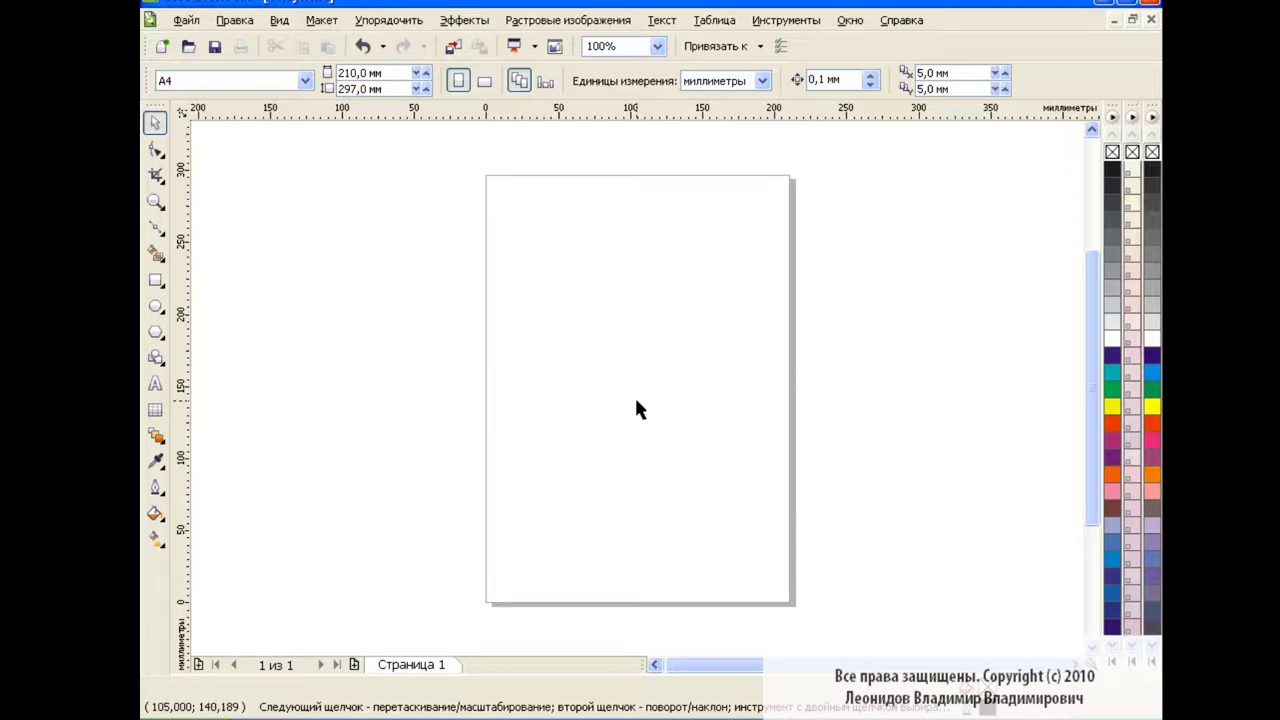
Draw a tall rectangle and round its corners fully into a capsule
left_click(155, 280)
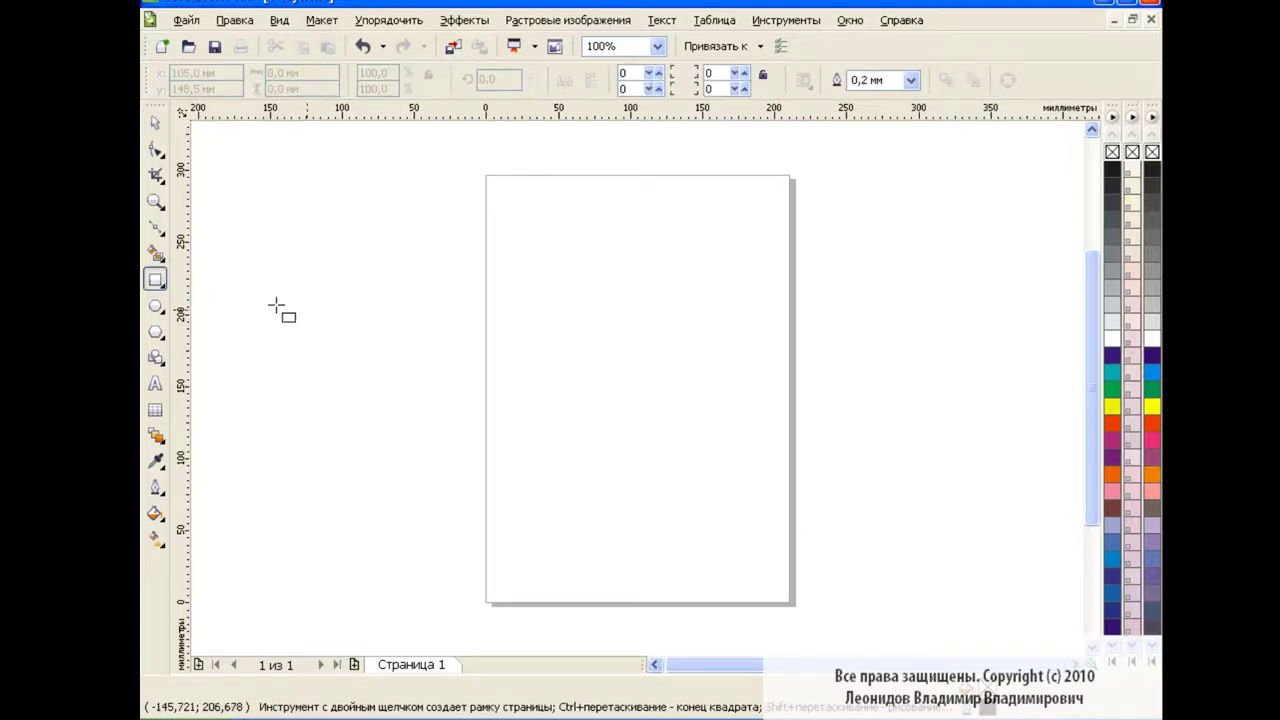
mouse_move(632, 266)
left_mouse_down()
mouse_move(660, 377)
mouse_move(665, 488)
left_mouse_up()
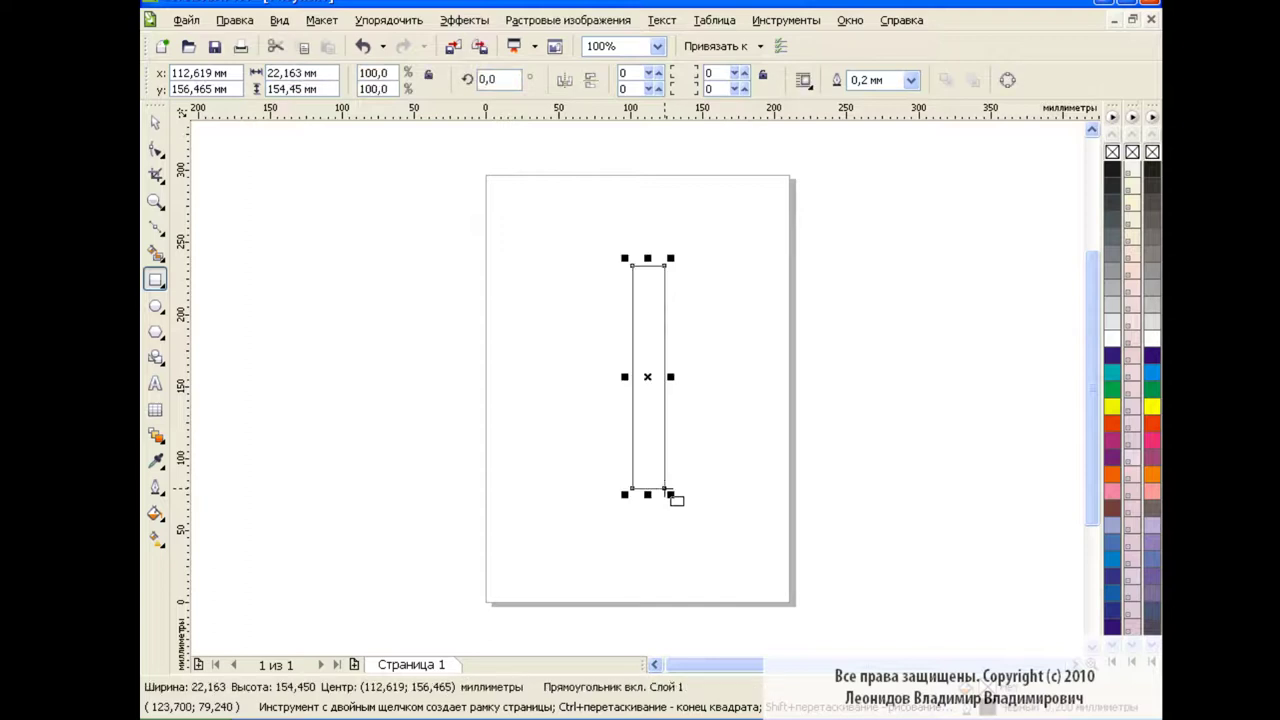
left_click(155, 148)
left_click_drag(664, 265, 664, 282)
key("space")
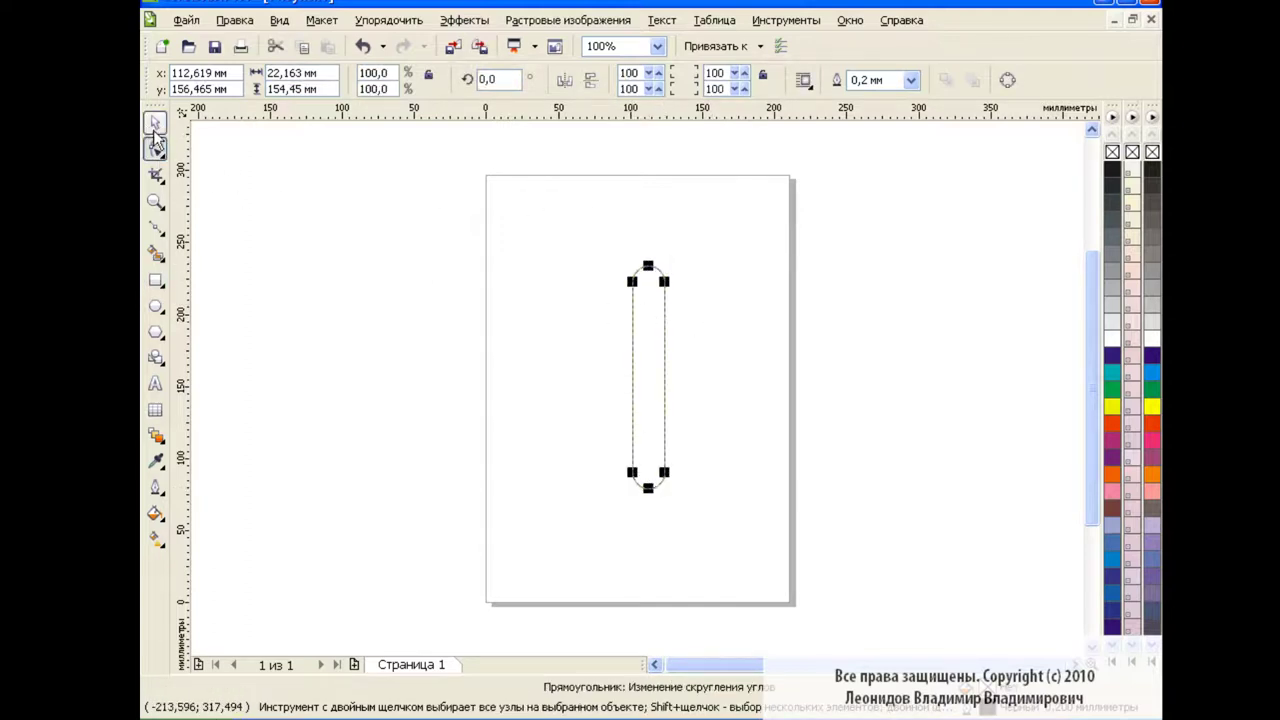
Stretch the capsule taller and shift it up and slightly left on the page
left_click_drag(647, 494, 651, 557)
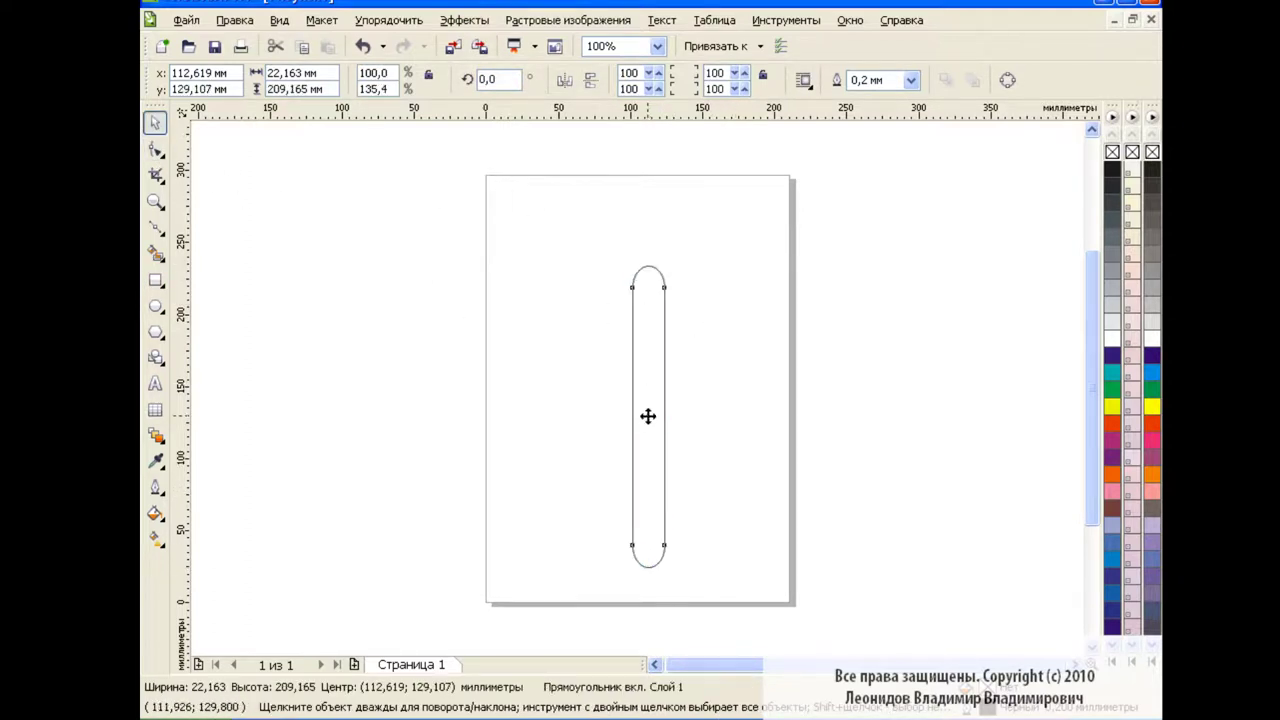
left_click_drag(651, 414, 638, 370)
left_click_drag(640, 491, 636, 500)
left_click(745, 400)
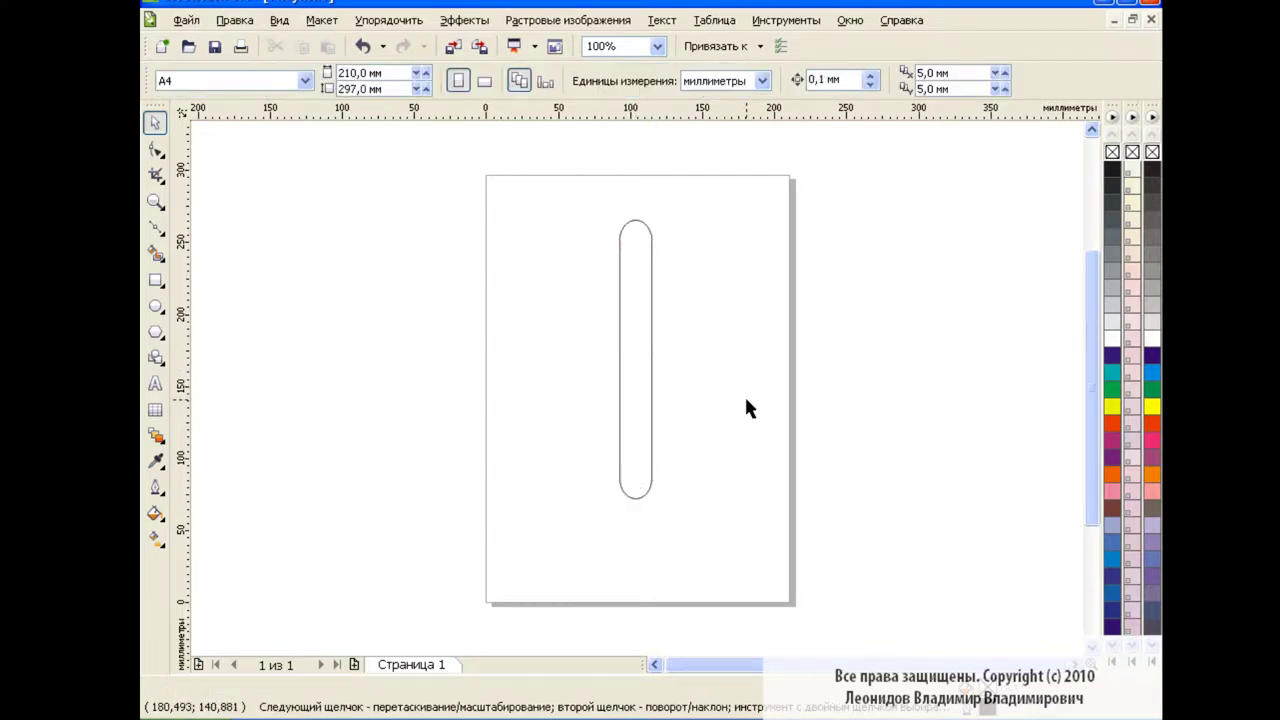
key("F6")
Draw a rectangle across the capsule top and Smart Fill its rounded cap into a separate shape
left_click_drag(590, 273, 686, 335)
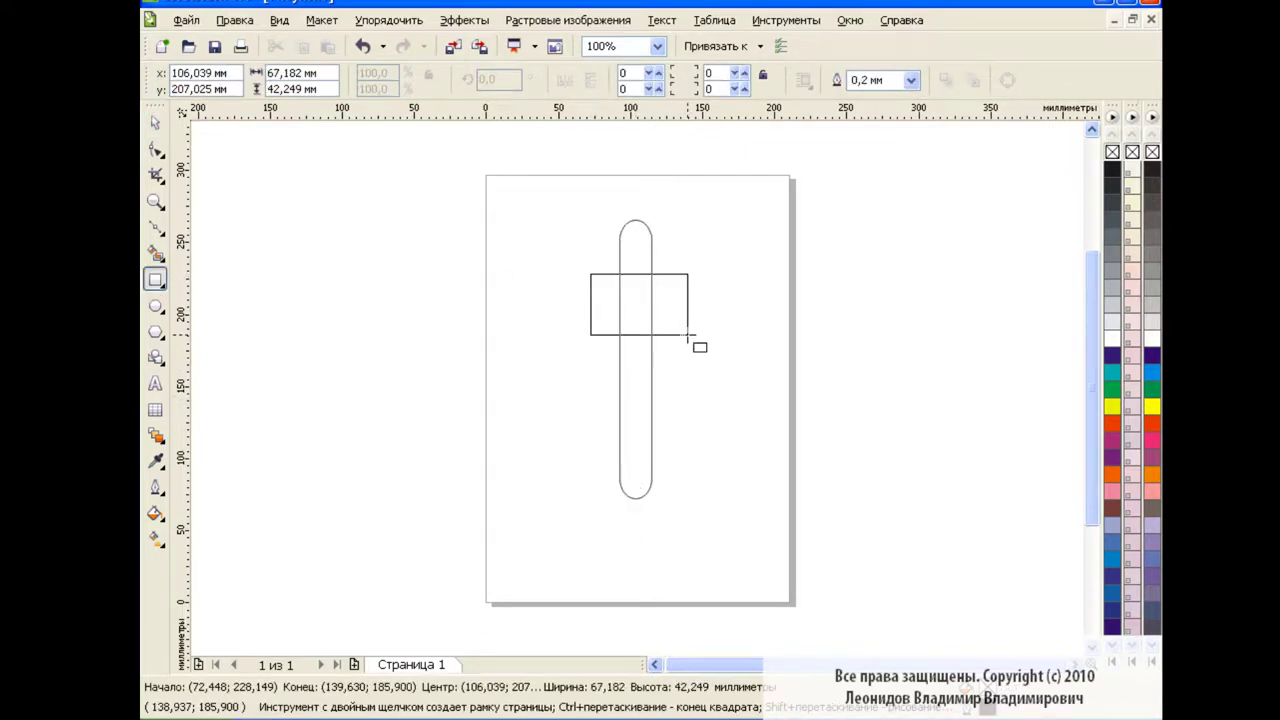
left_click(155, 252)
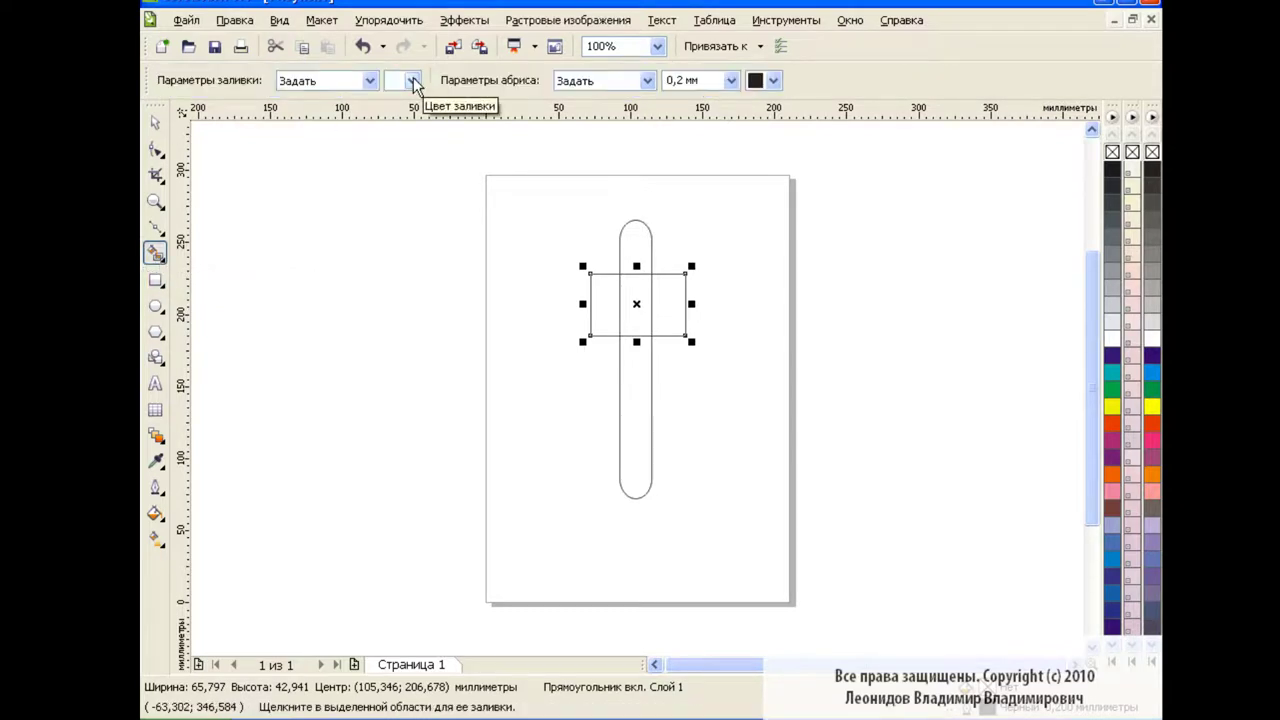
left_click(413, 80)
left_click(413, 80)
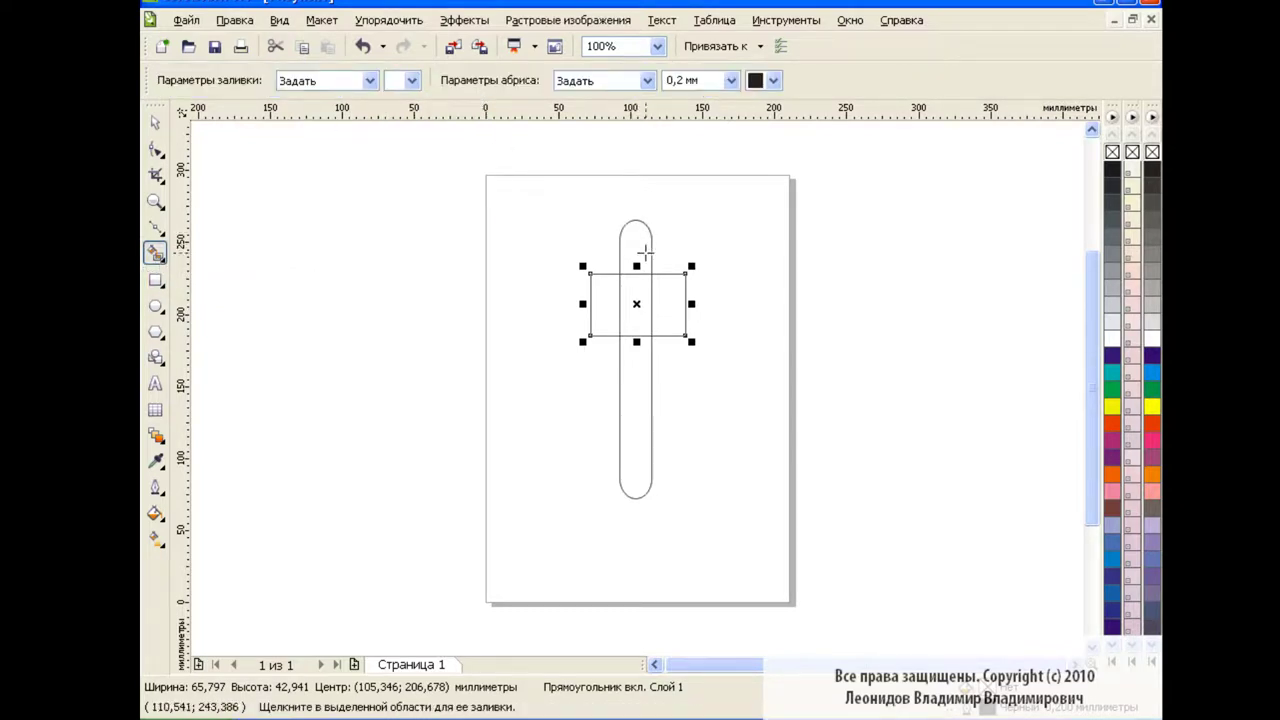
key("space")
left_click(620, 275)
left_click(684, 300)
left_click(650, 252)
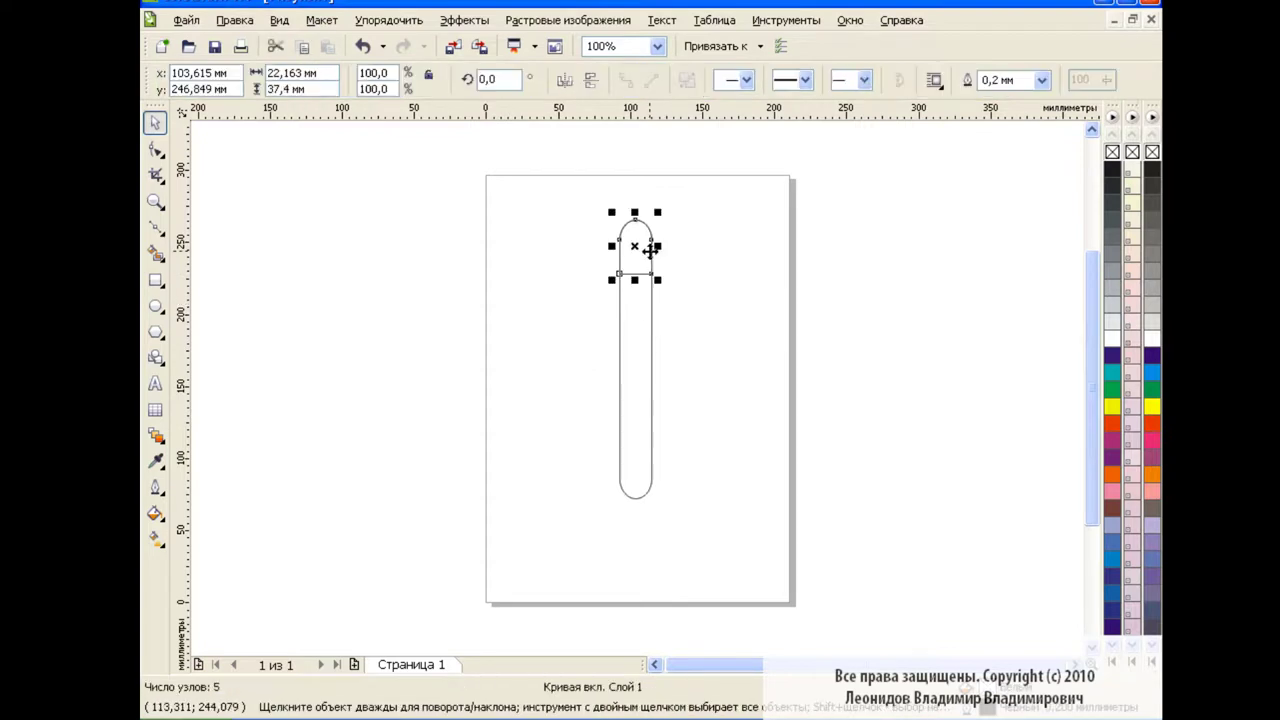
mouse_move(650, 252)
left_mouse_down()
mouse_move(597, 258)
mouse_move(617, 253)
left_mouse_up()
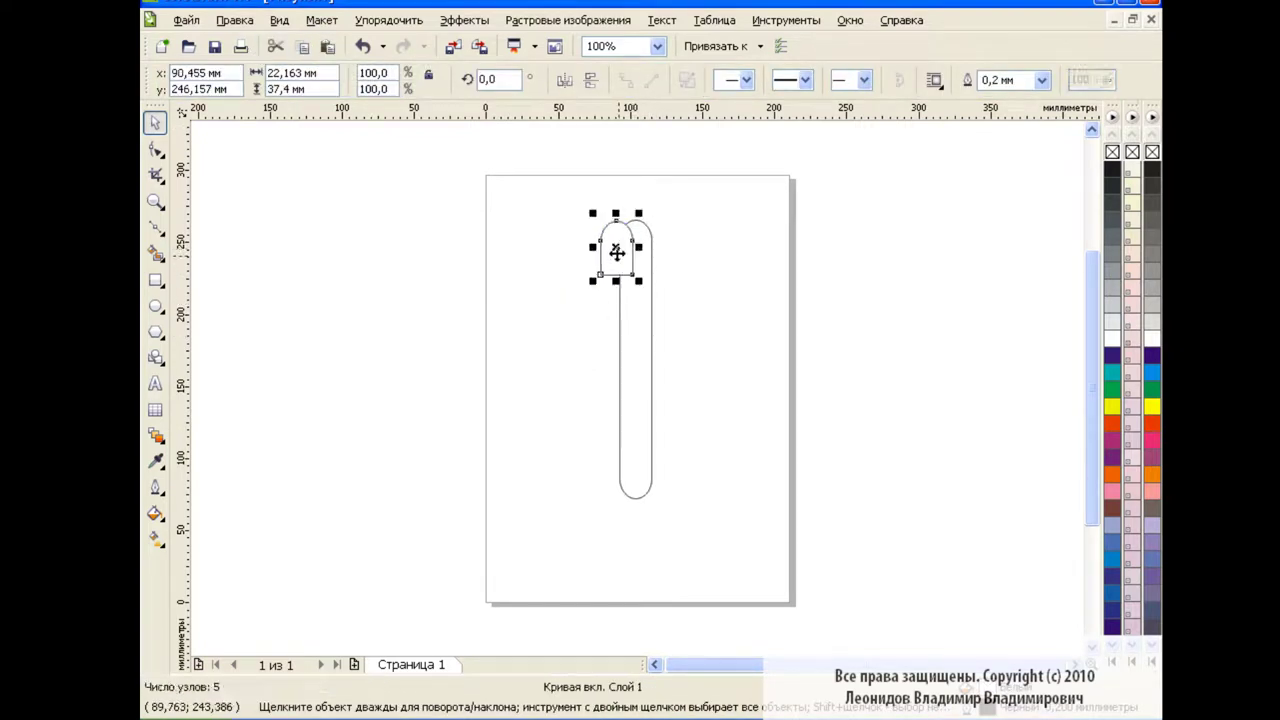
Tilt the cap 30° on the stem's top left and a pasted copy 330° on the top right
type("3")
key("Return")
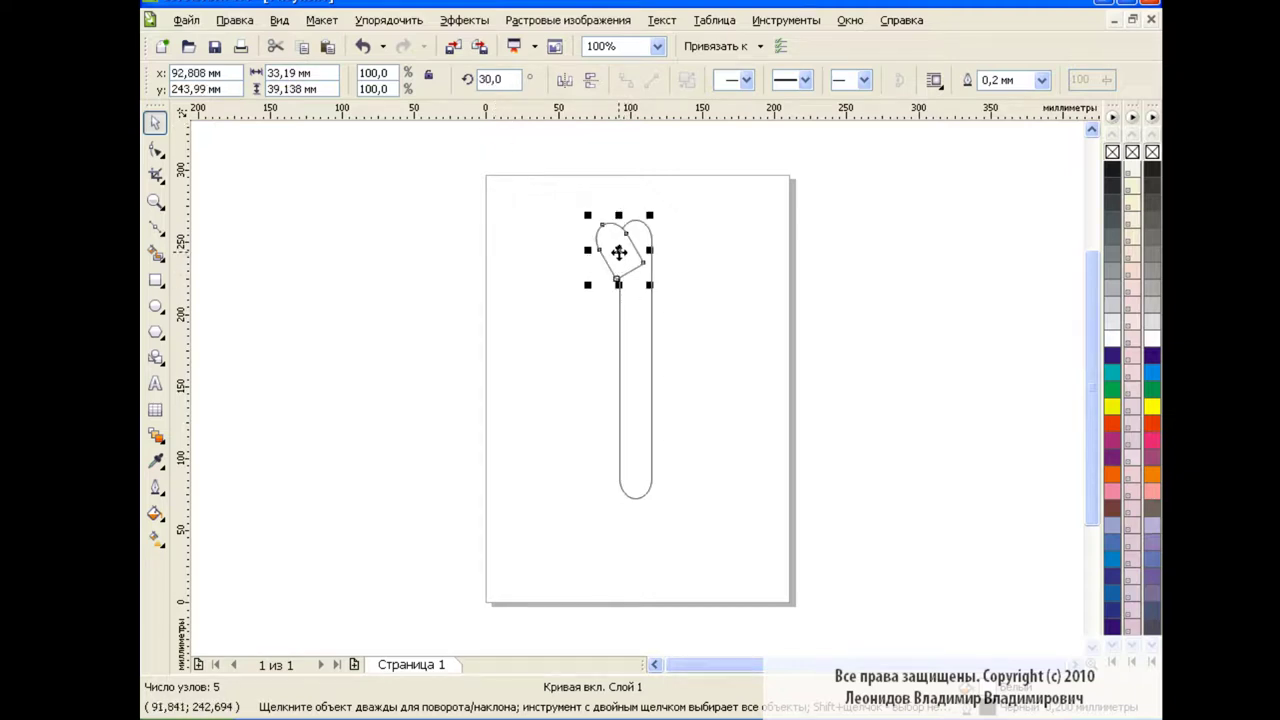
left_click_drag(619, 252, 620, 253)
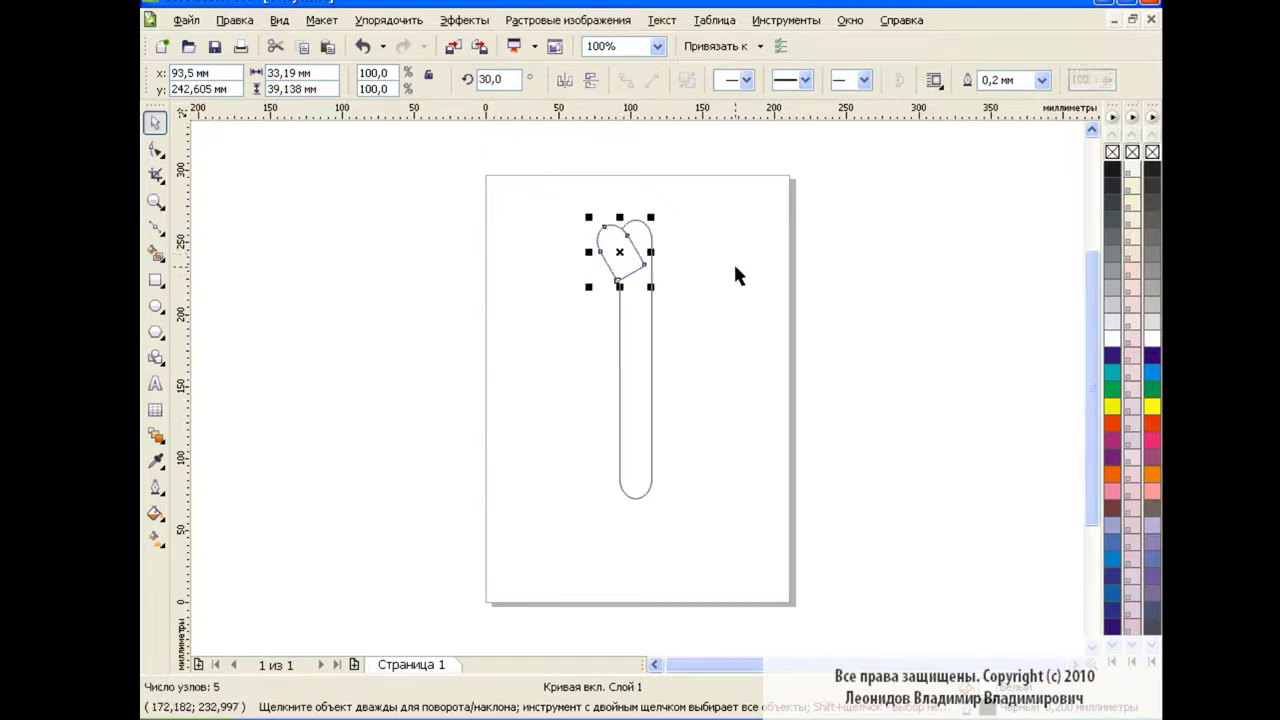
key("ctrl+v")
type("33")
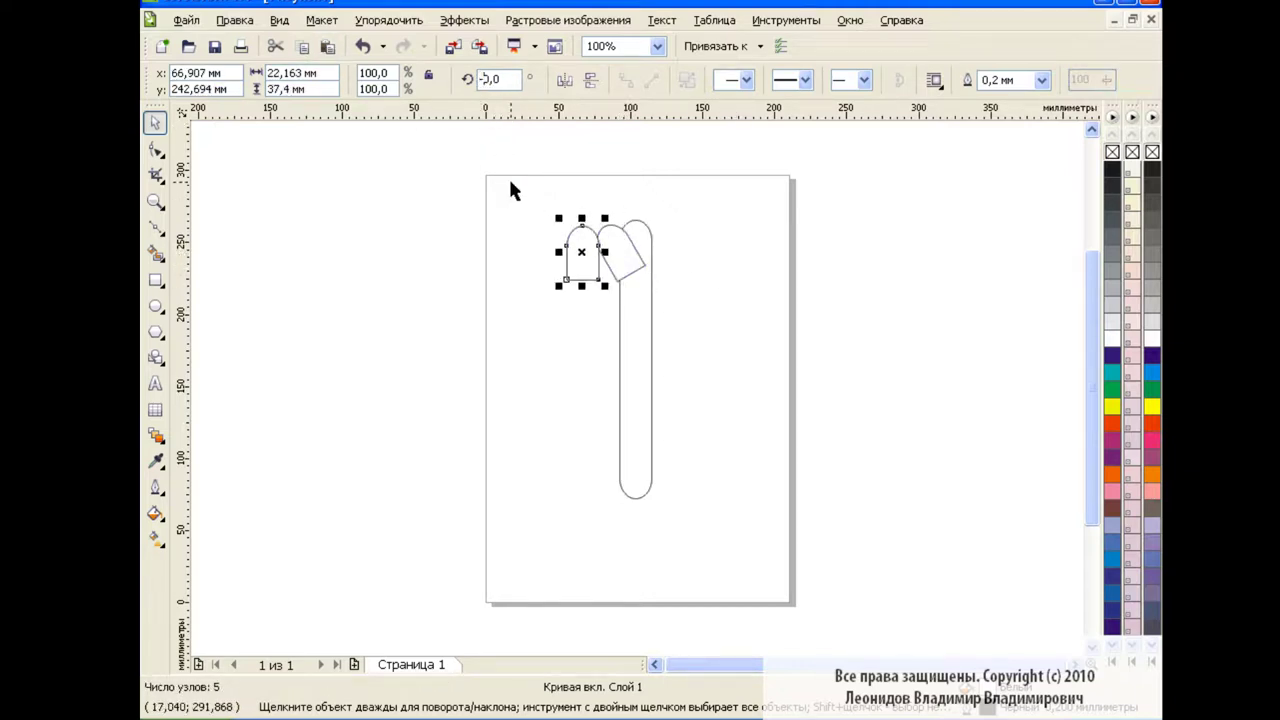
key("Return")
left_click_drag(582, 256, 656, 252)
Nudge the left tilted cap into place on the stem's top
left_click(740, 260)
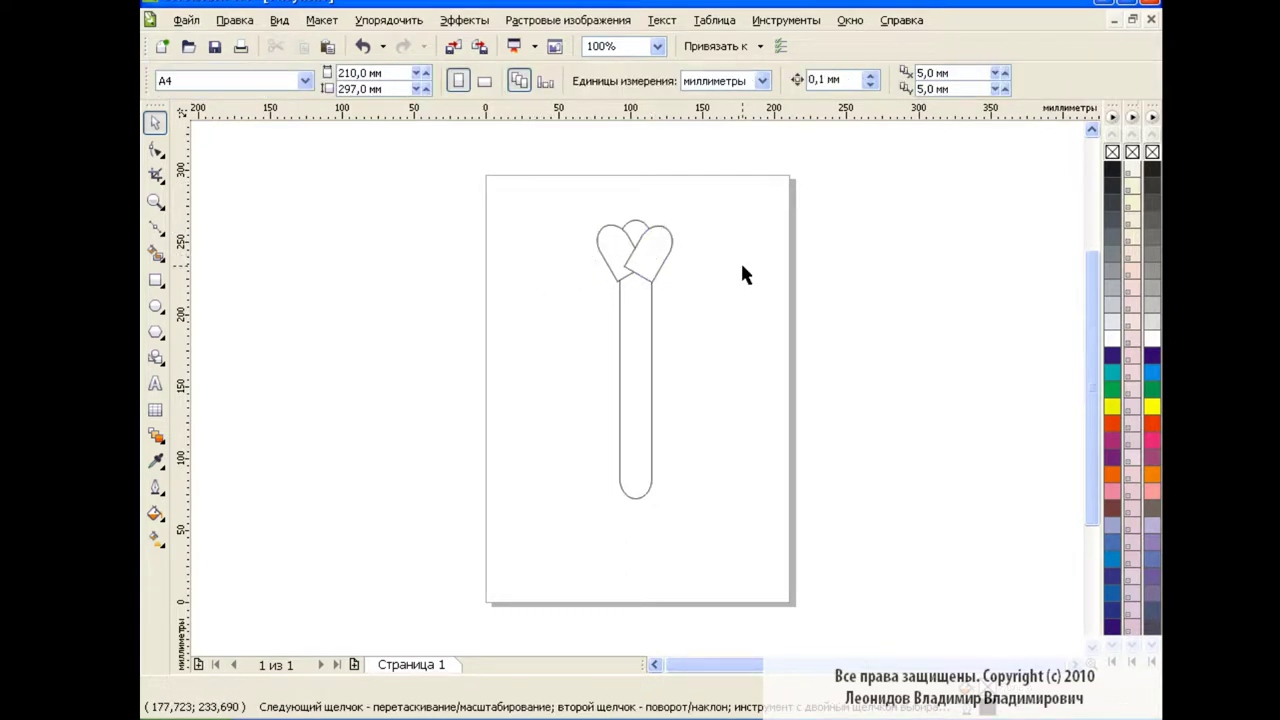
left_click(620, 252)
left_click(619, 250)
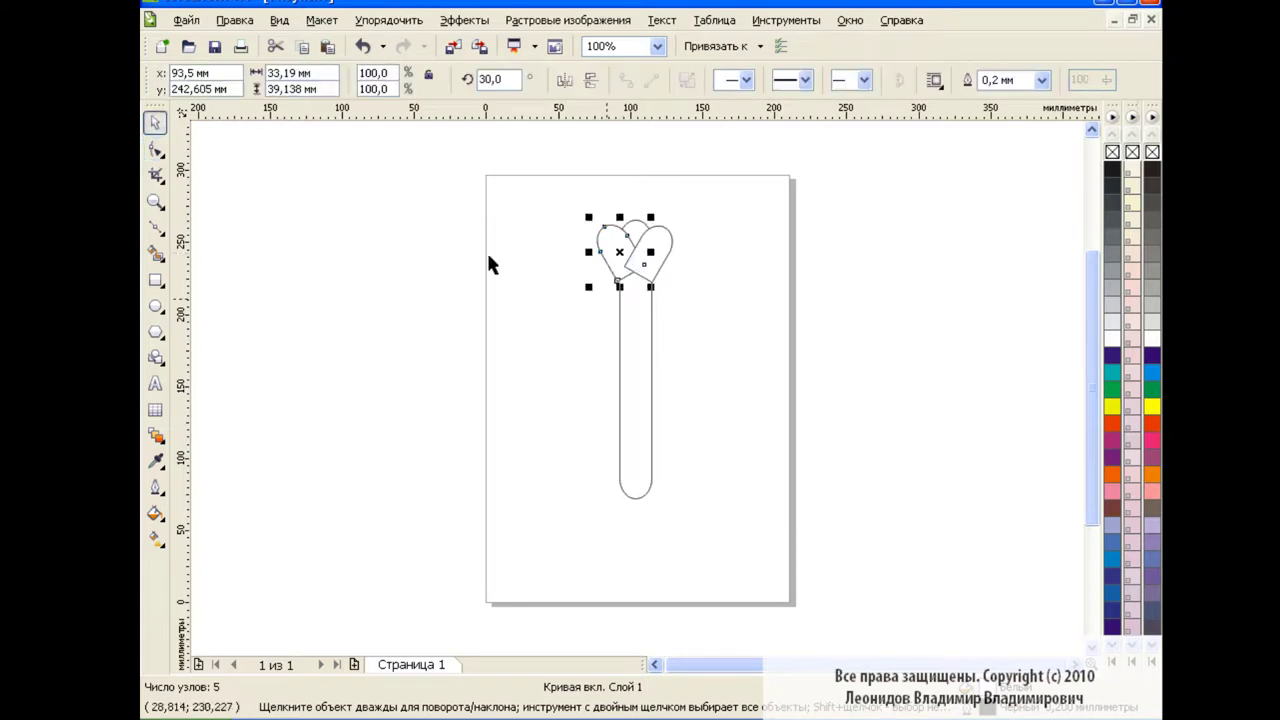
left_click(520, 280)
left_click(622, 252)
left_click_drag(622, 252, 624, 253)
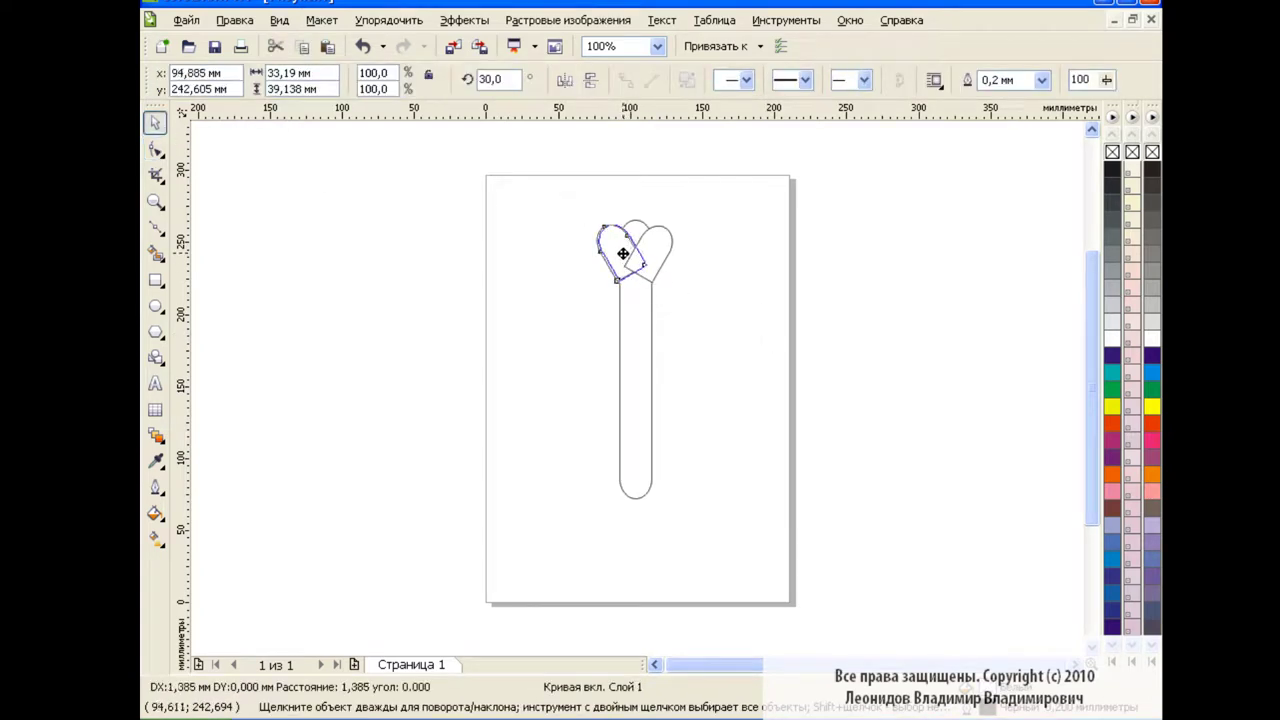
left_click(745, 303)
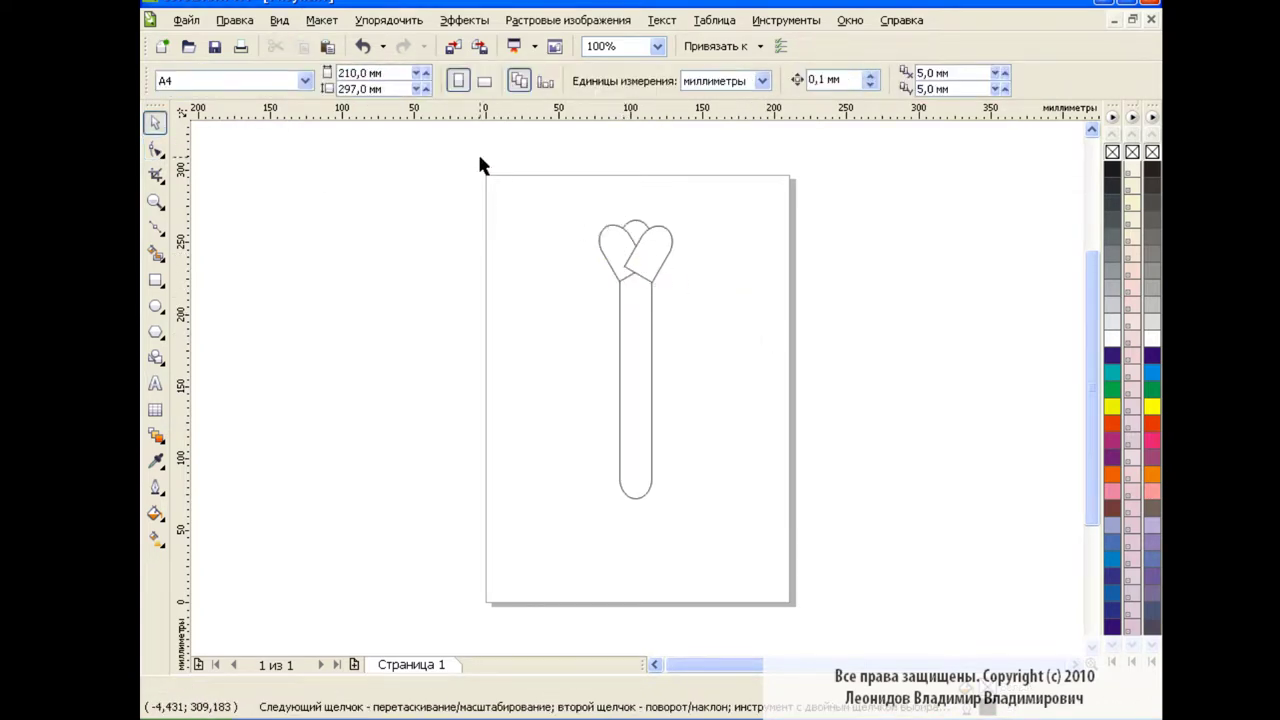
Place two 30°-rotated cap copies at the stem's bottom, one mirrored vertically
left_click(328, 47)
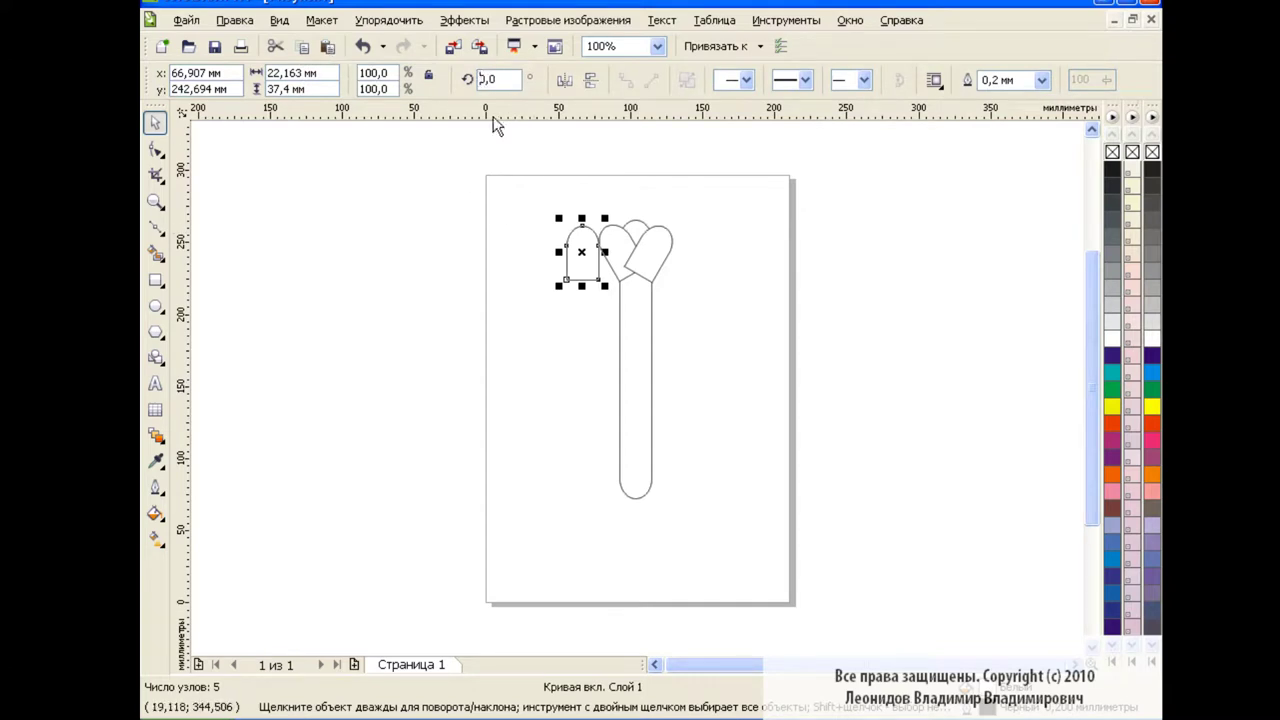
type("30")
key("Return")
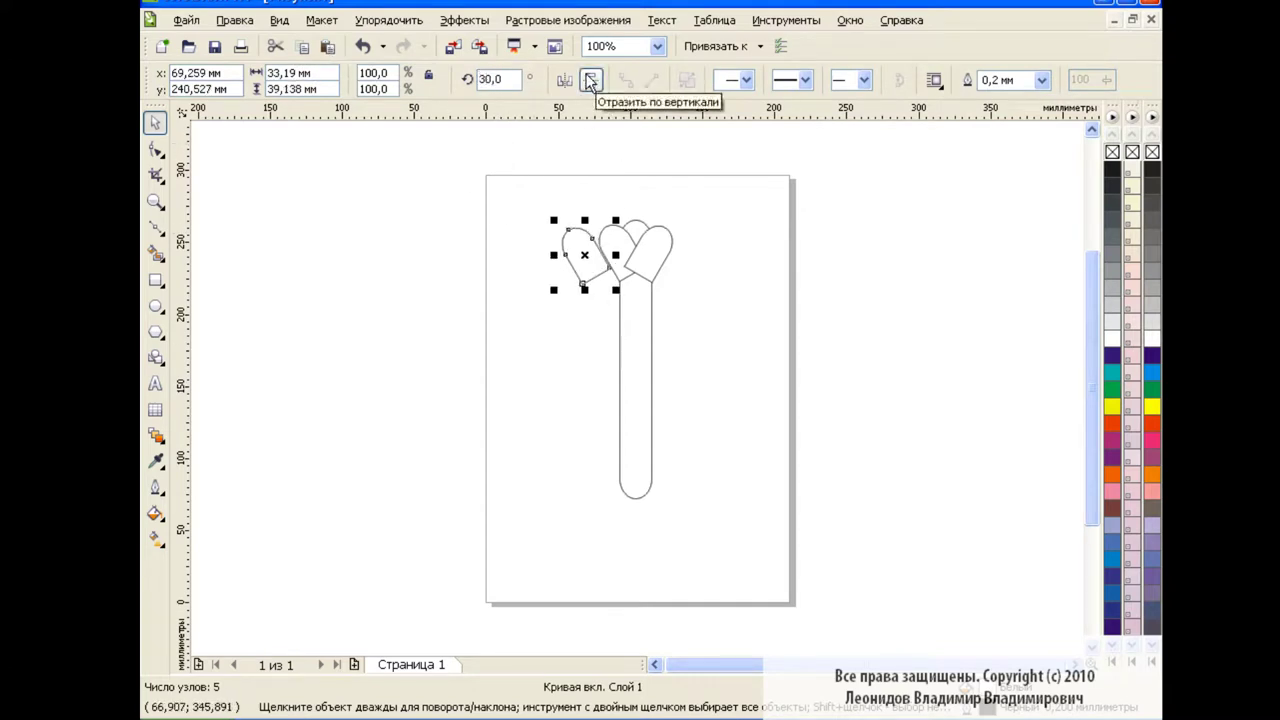
left_click(591, 82)
left_click_drag(585, 257, 622, 468)
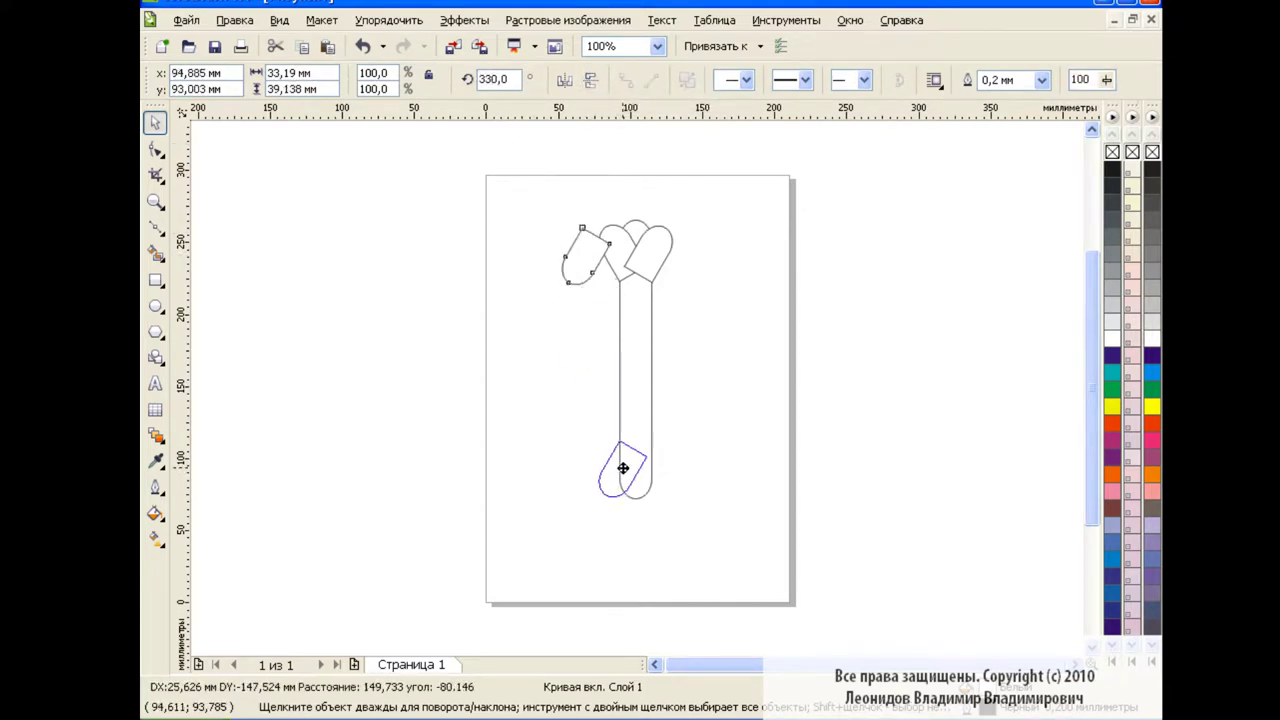
left_click(573, 257)
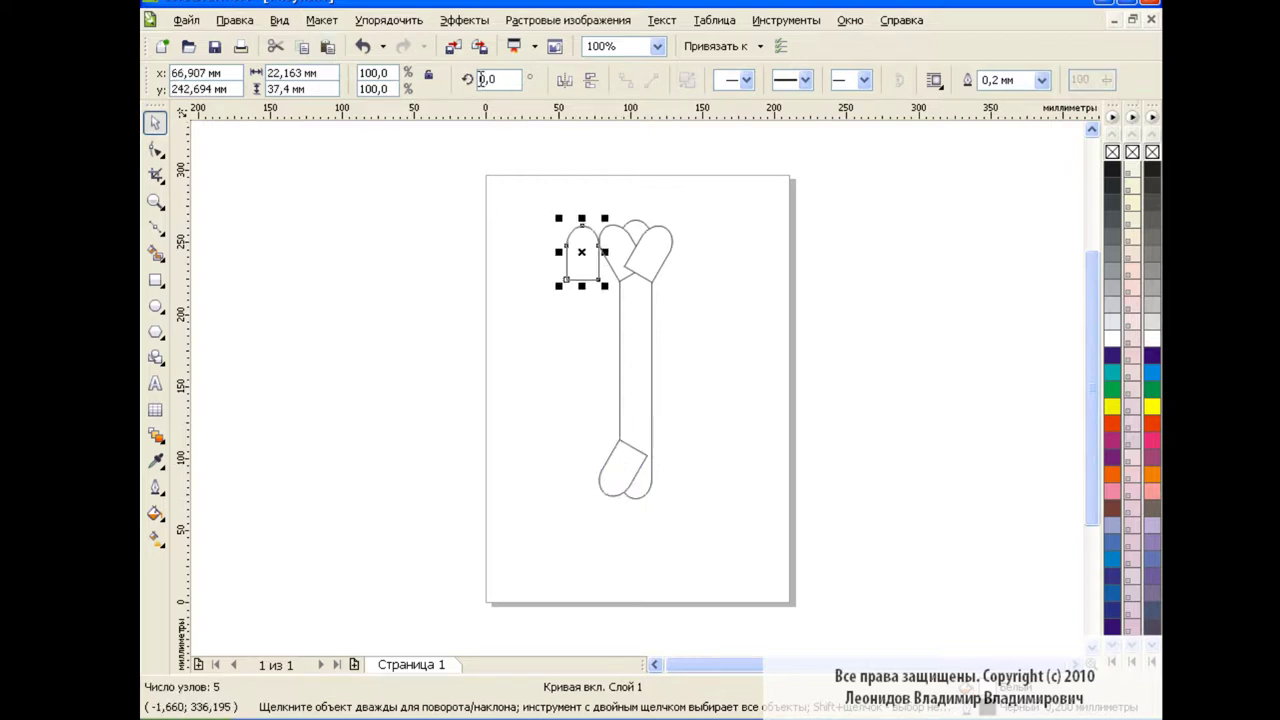
type("-530")
key("Return")
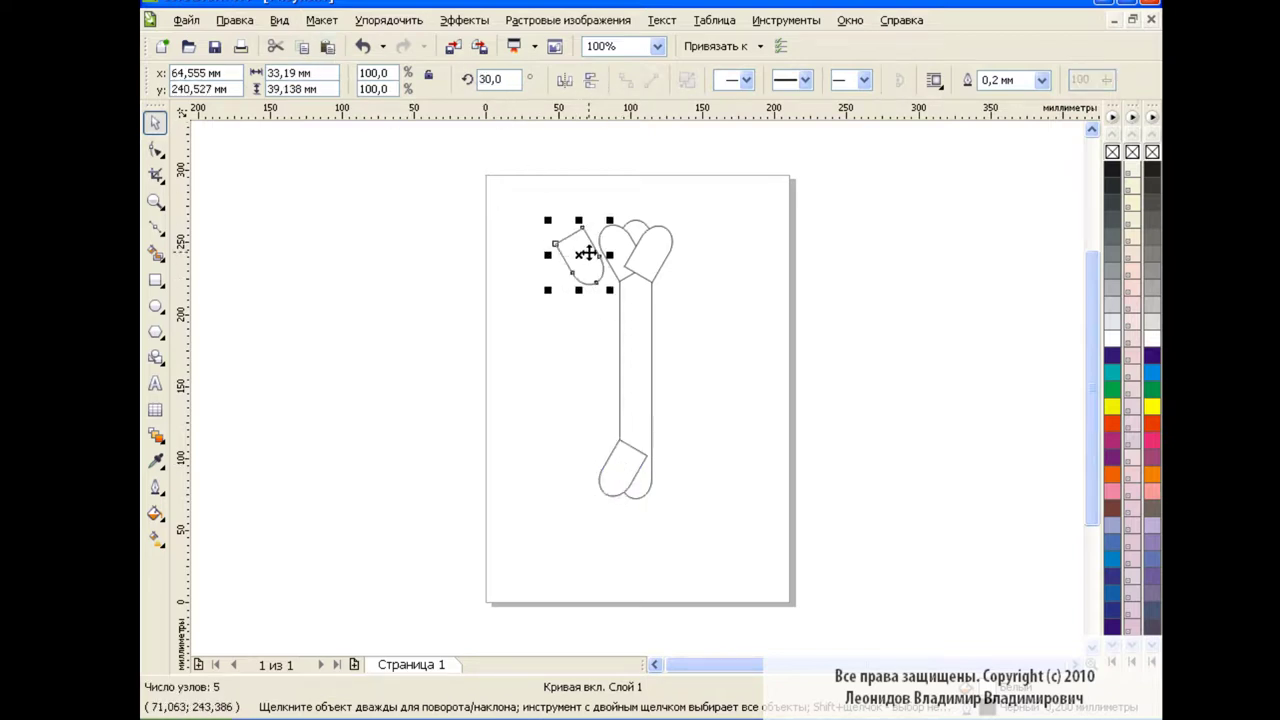
mouse_move(582, 256)
left_mouse_down()
mouse_move(666, 481)
mouse_move(653, 472)
left_mouse_up()
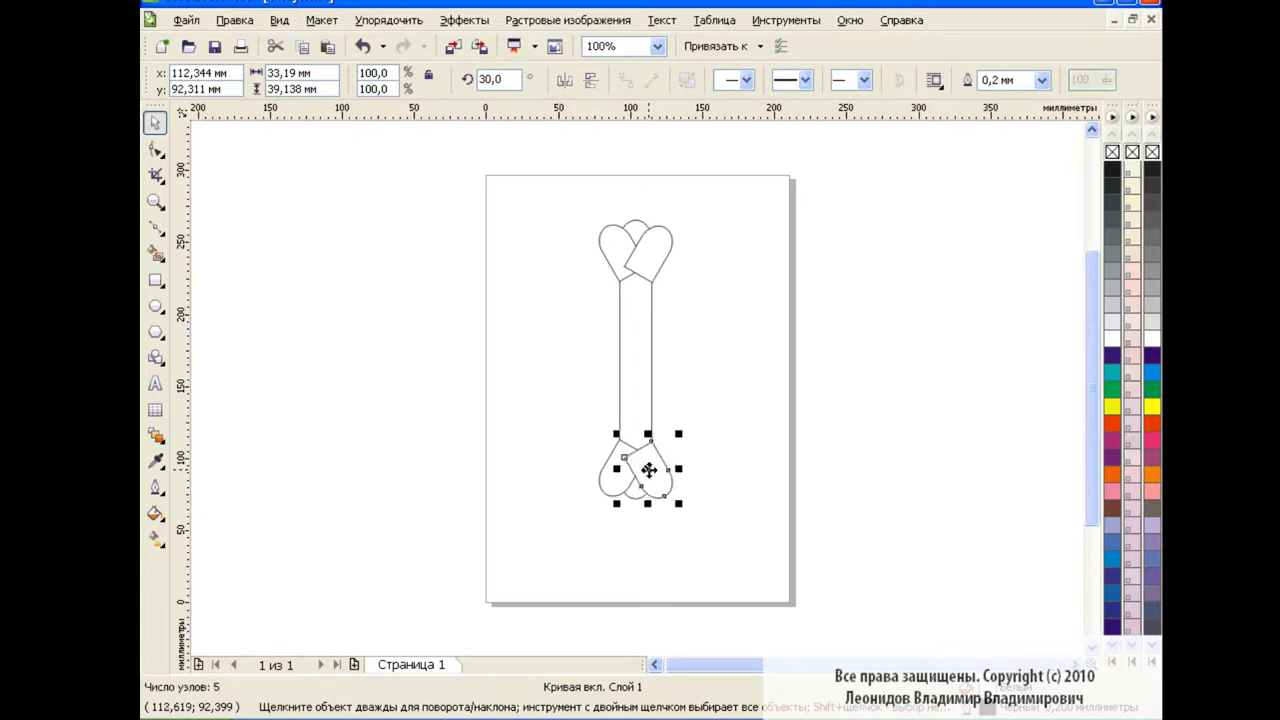
left_click(793, 376)
Weld all five parts into a single bone outline
left_click_drag(517, 186, 755, 580)
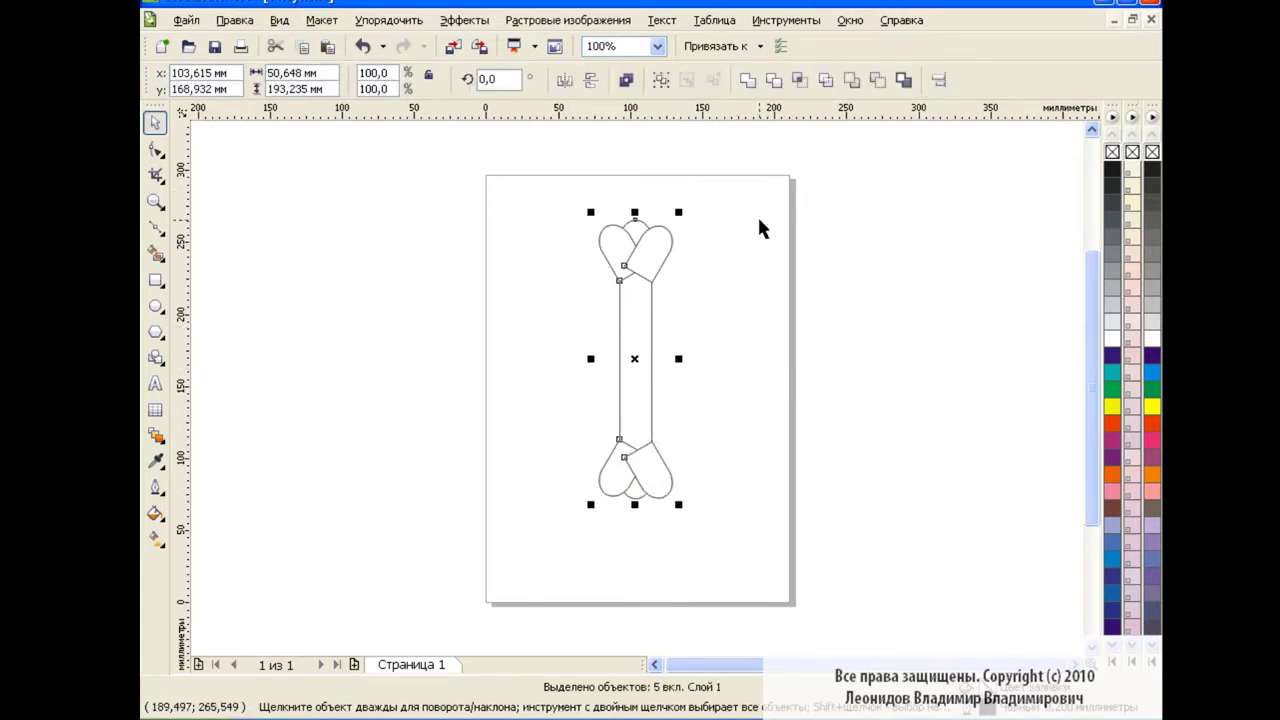
left_click(751, 80)
left_click(731, 313)
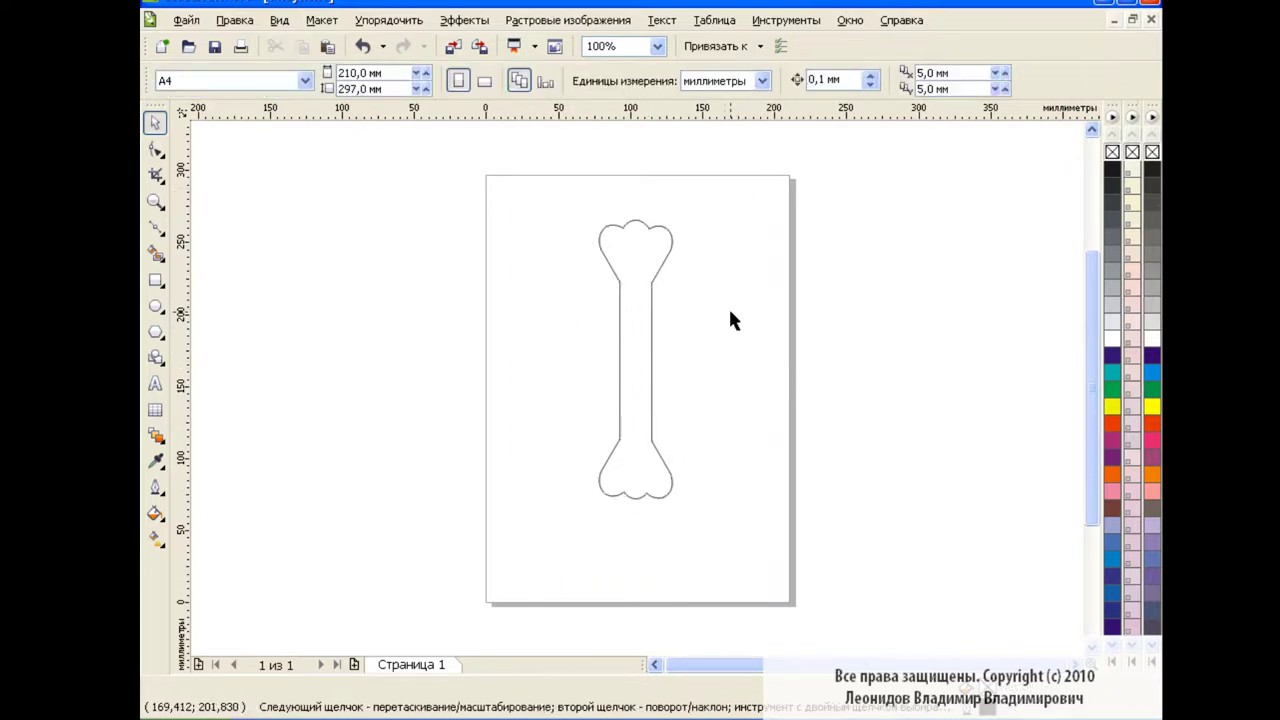
Make copies of the bone rotated 90°, 45° and −45° to form a crossed star
left_click(651, 355)
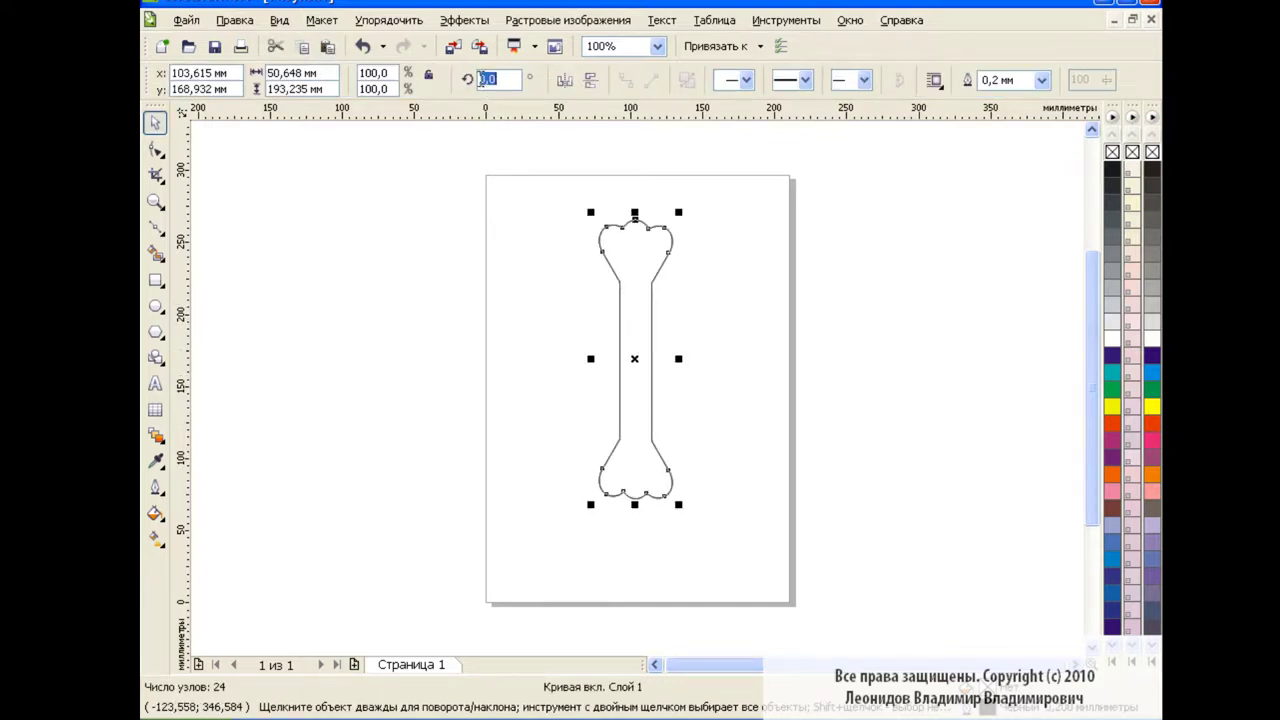
type("90")
key("Return")
left_click(894, 343)
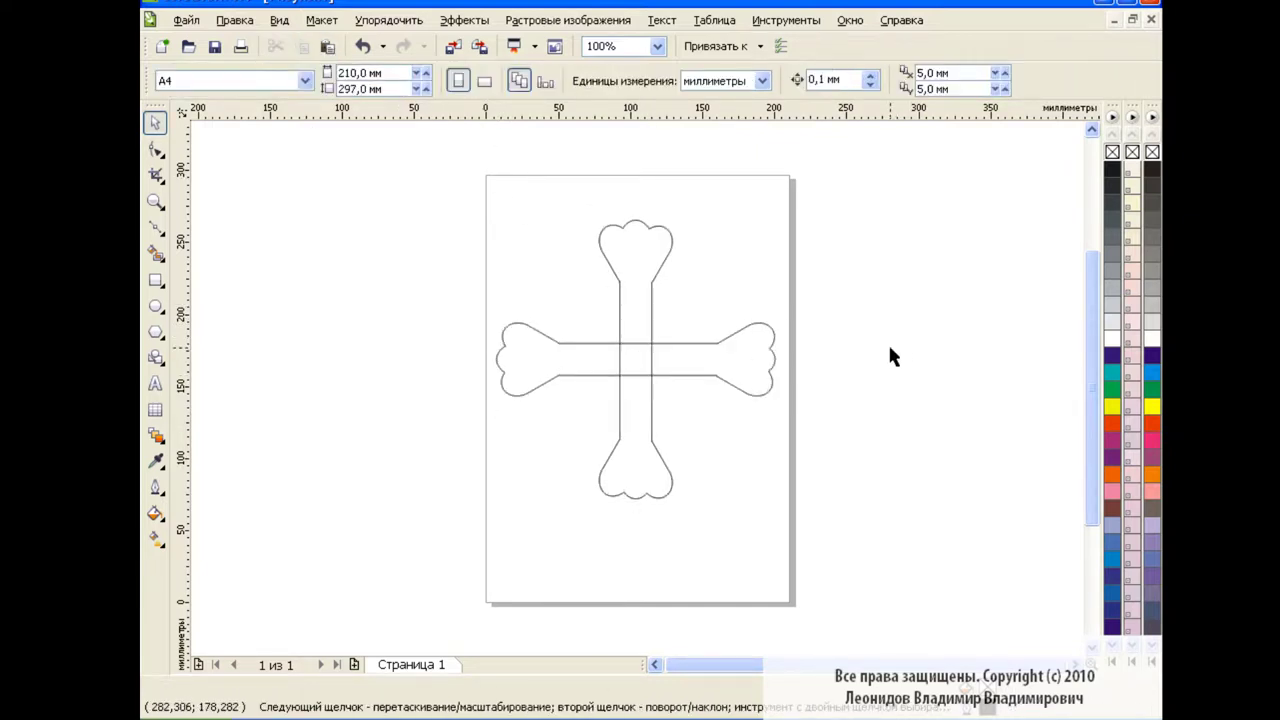
key("Tab")
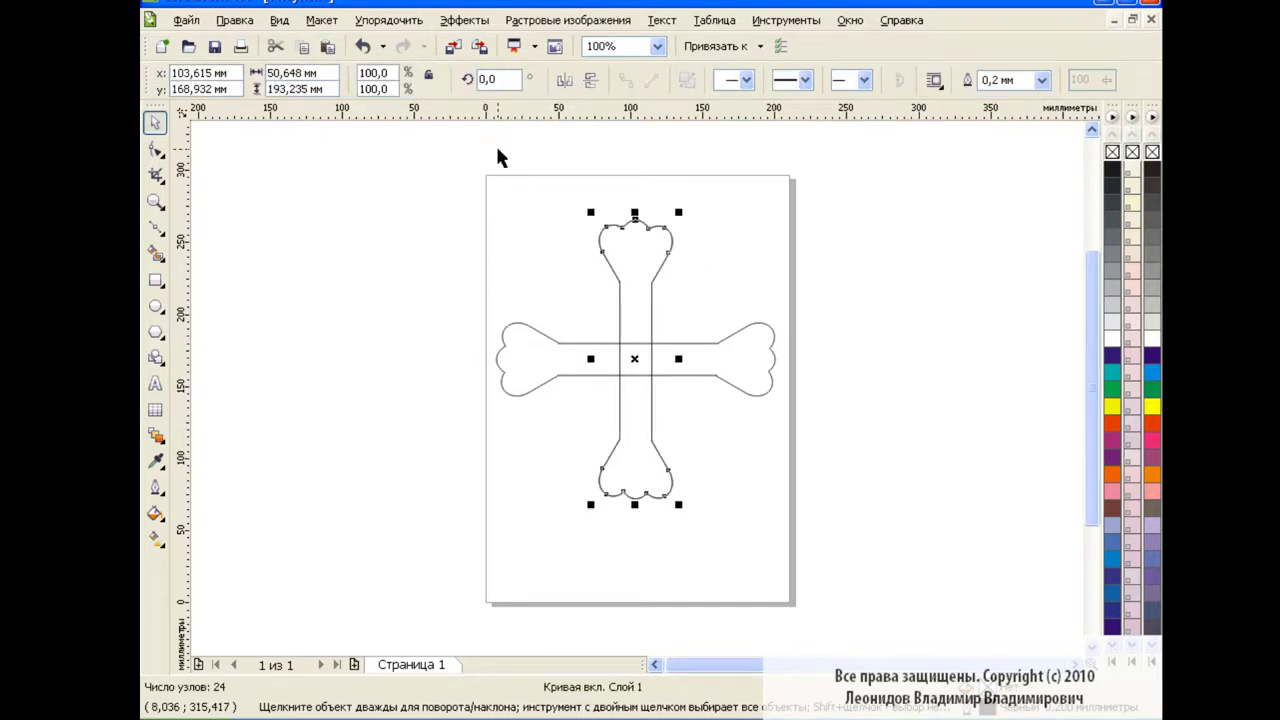
type("45")
key("Return")
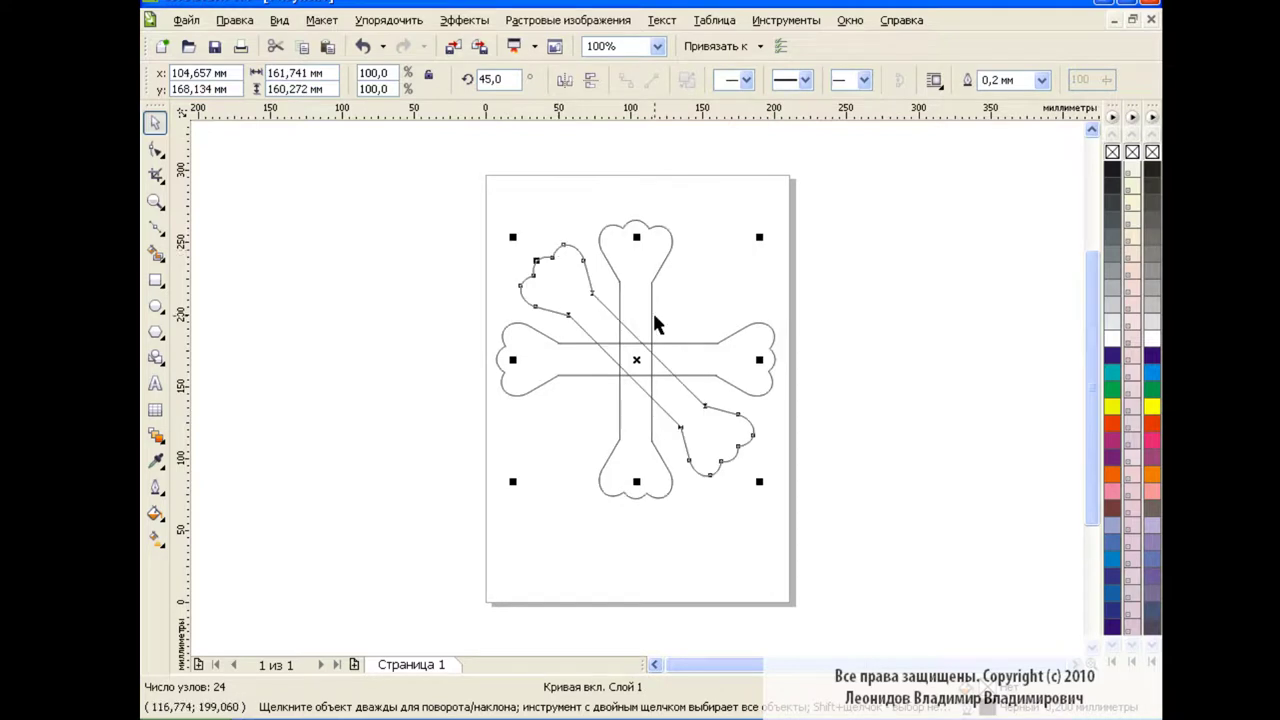
left_click(615, 218)
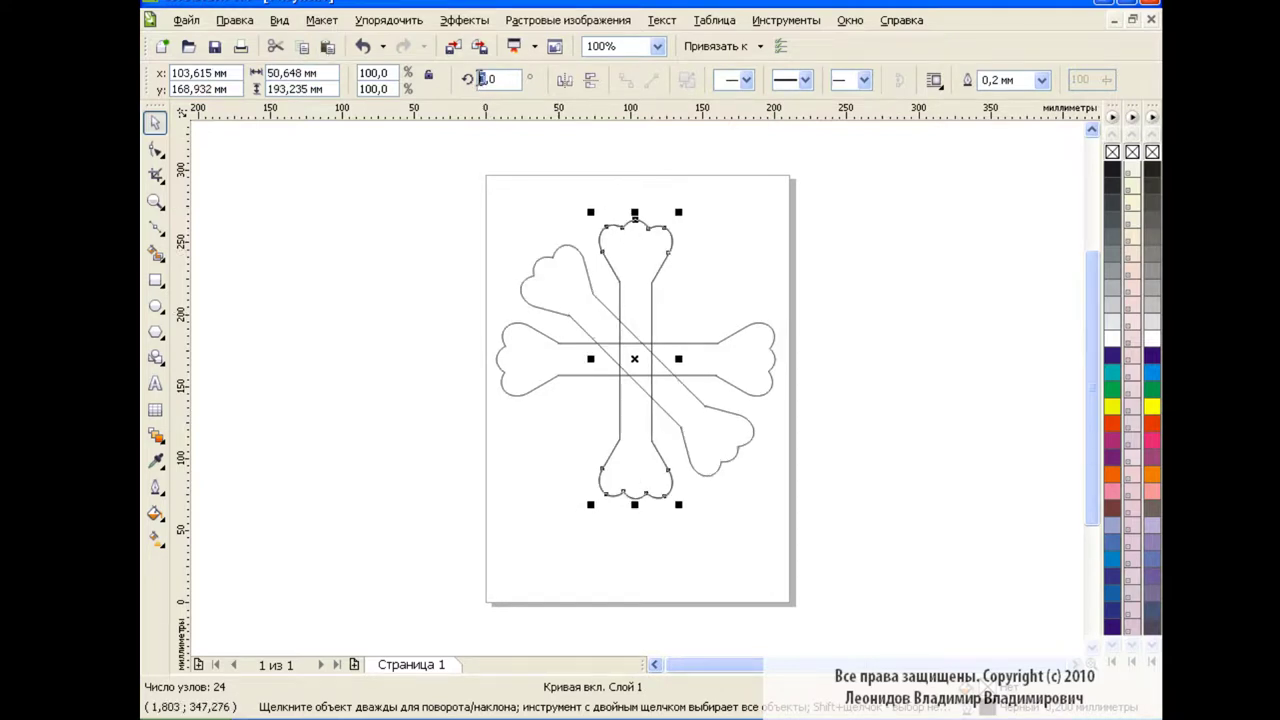
type("-45")
key("Return")
left_click(903, 334)
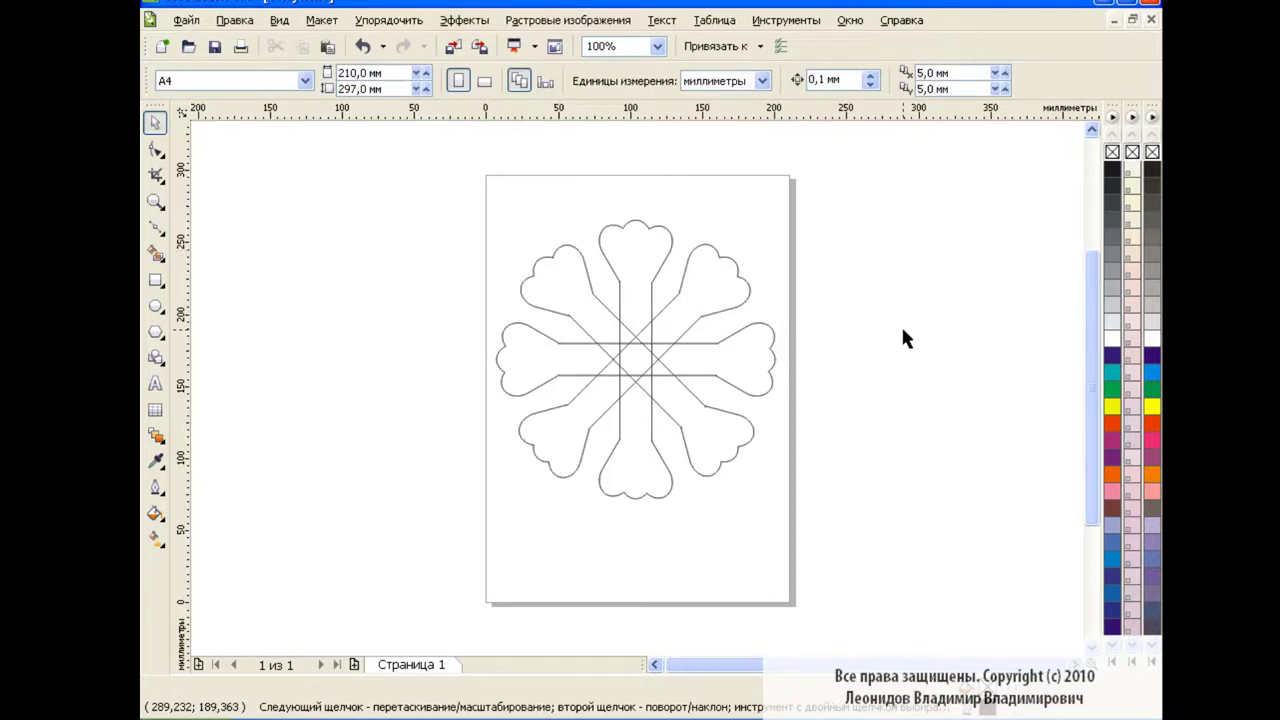
Weld the four crossed bones into one snowflake outline
left_click_drag(463, 195, 840, 532)
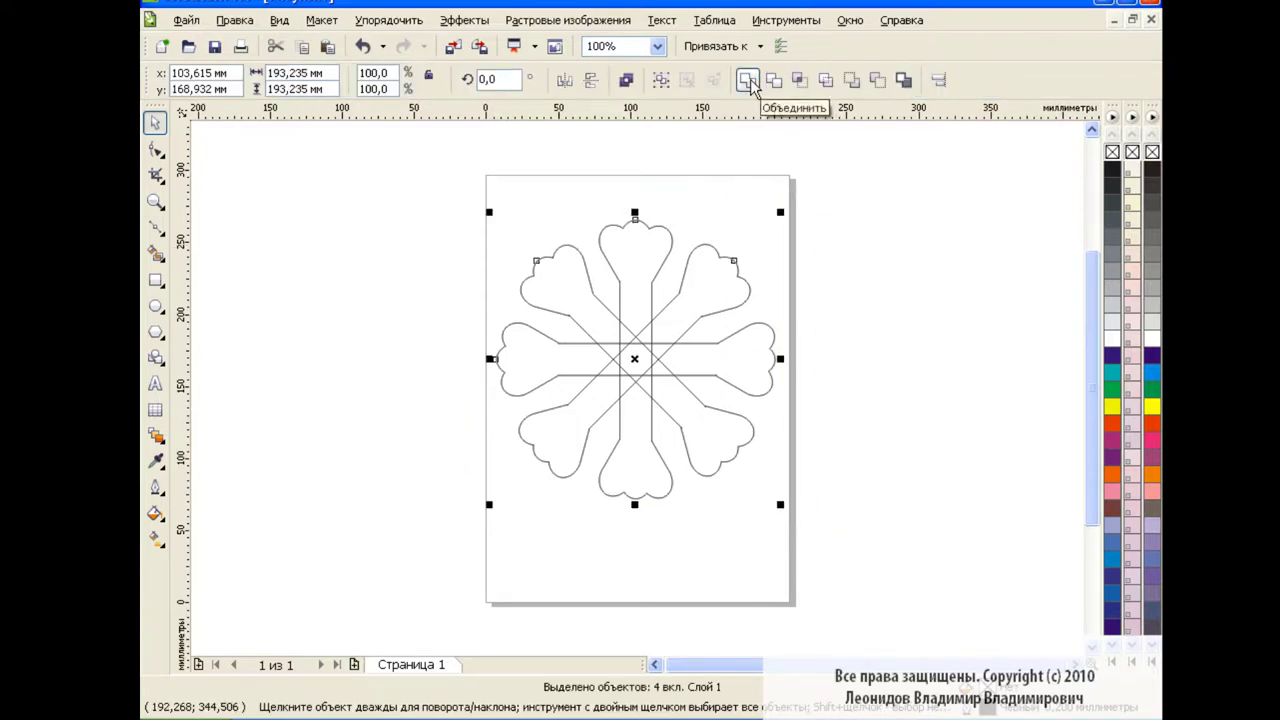
left_click(750, 82)
left_click(826, 308)
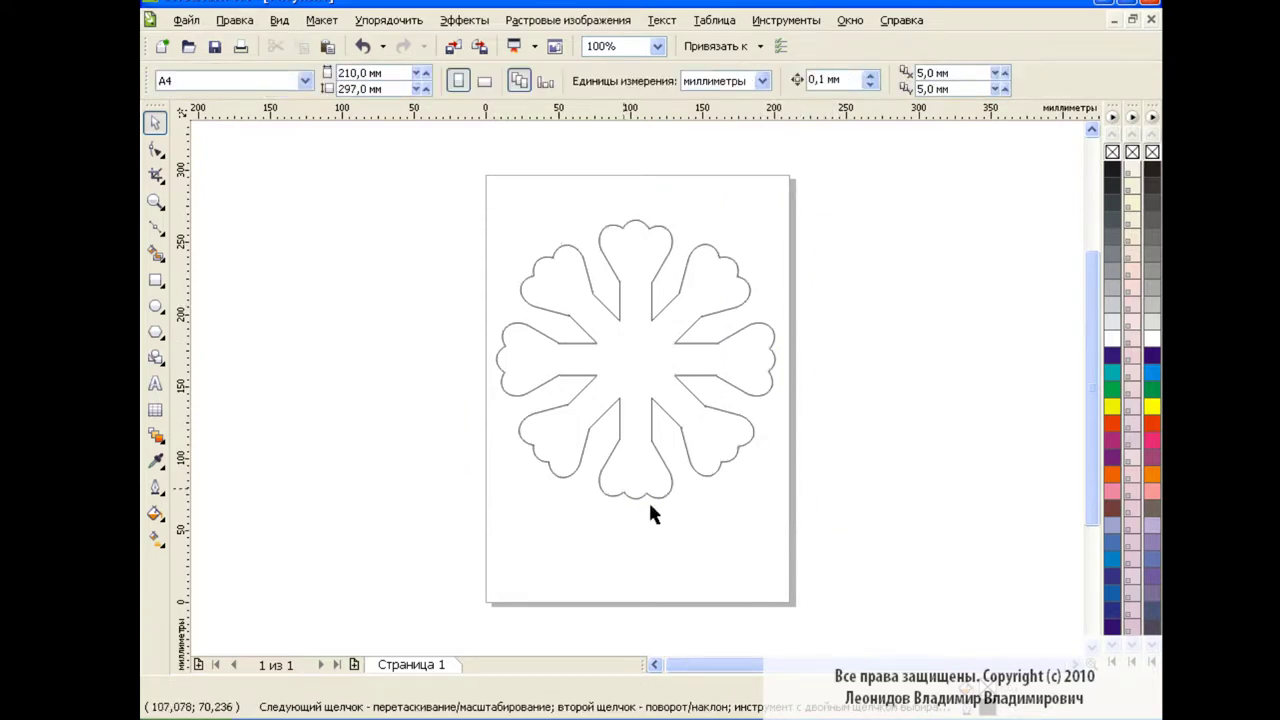
Give the snowflake a 2,0 мм teal outline
left_click(680, 344)
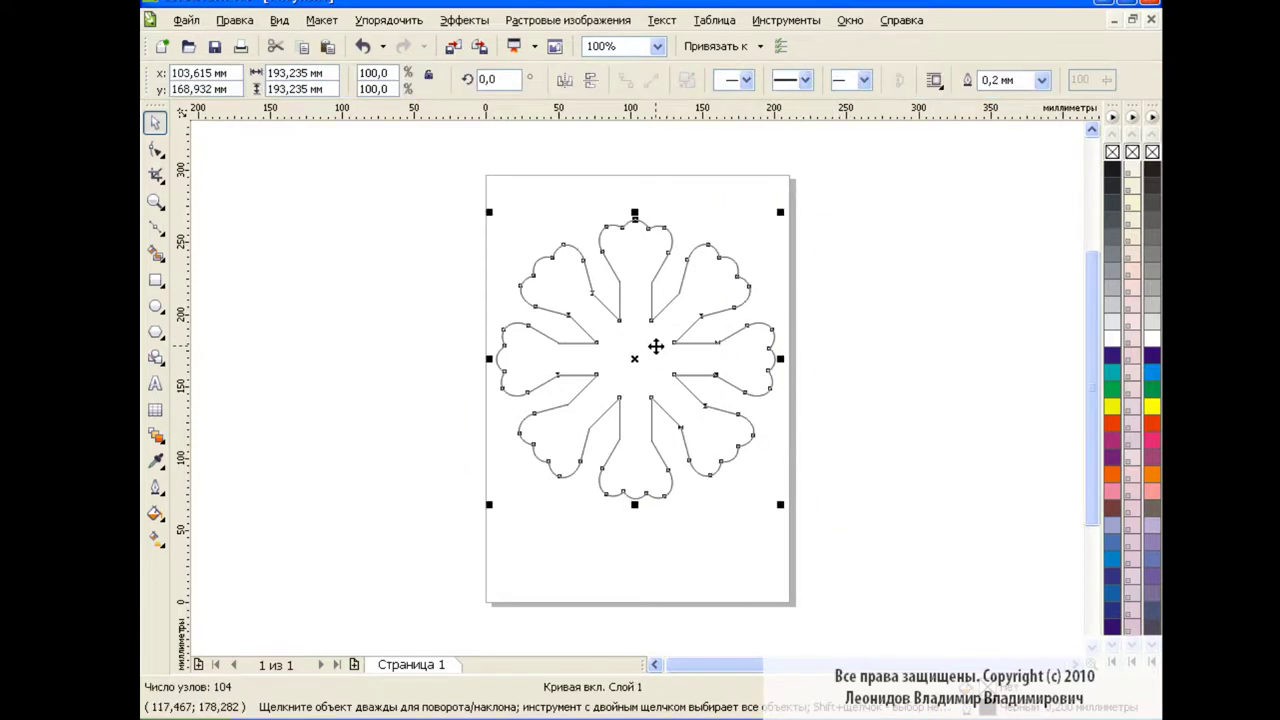
left_click(1040, 80)
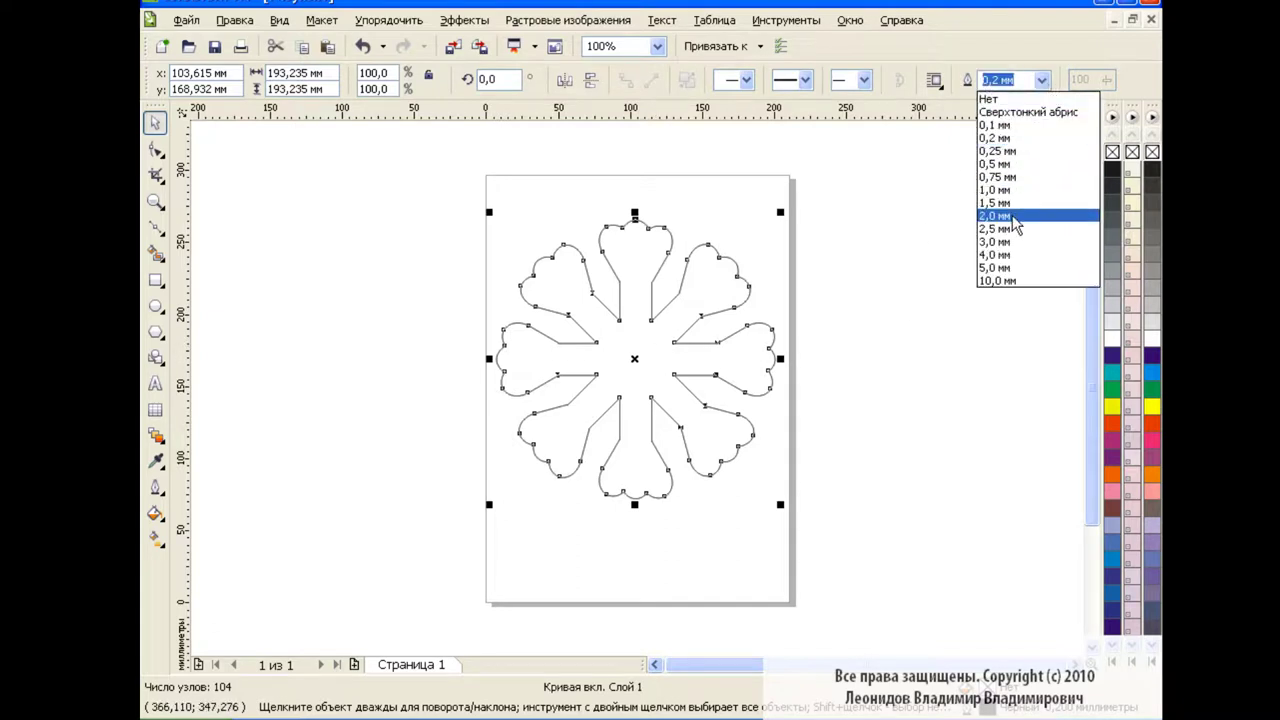
left_click(1012, 215)
right_click(1112, 373)
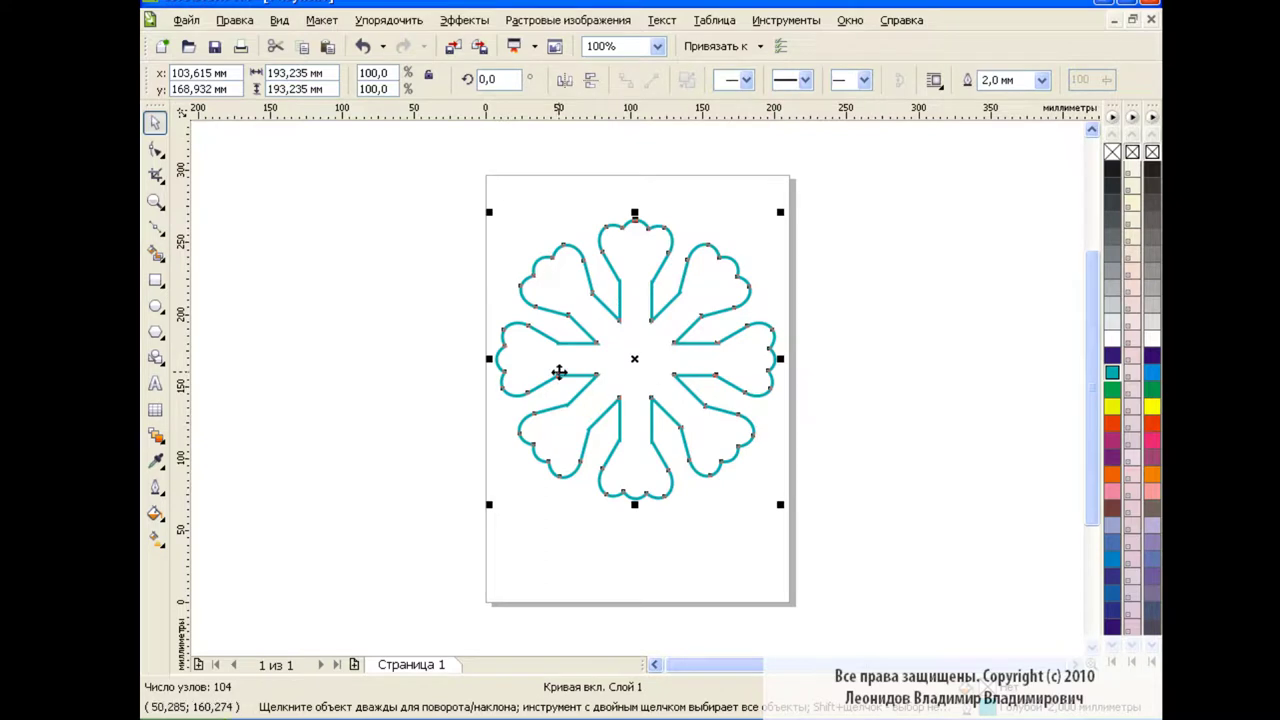
Fill the snowflake with a custom 30° linear fountain fill from blue to light blue
left_click(155, 513)
left_click(230, 543)
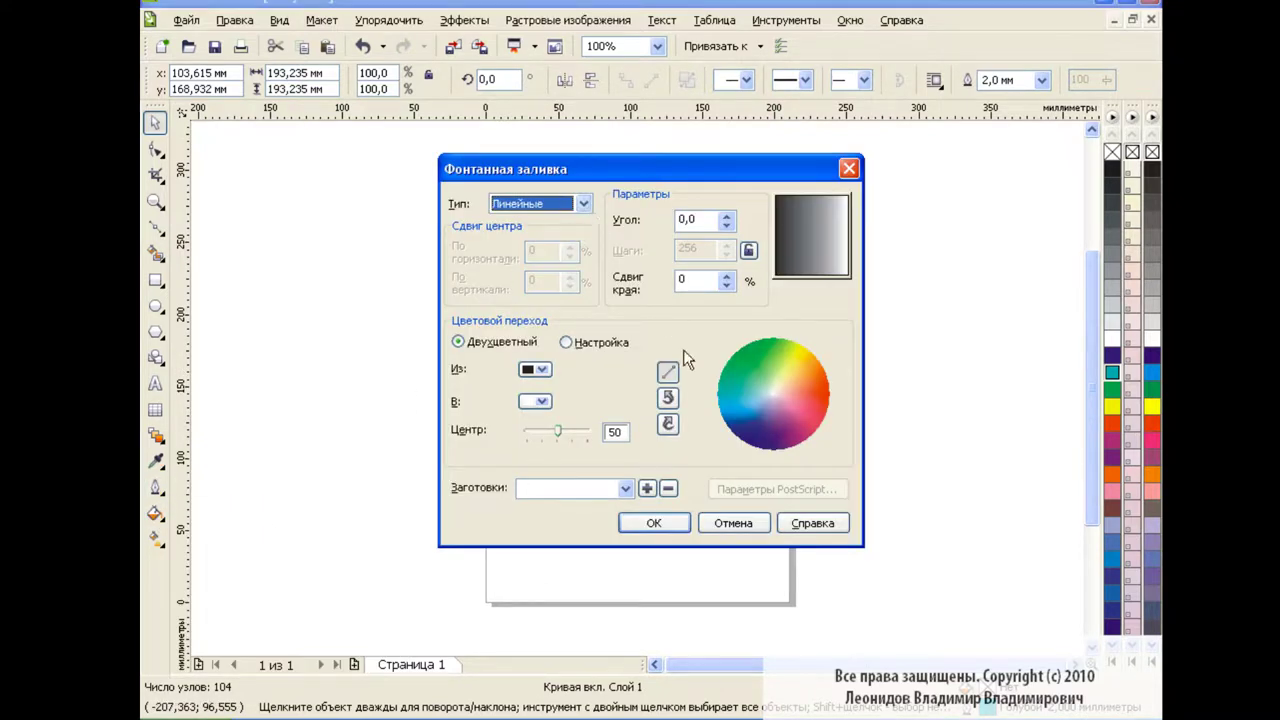
left_click_drag(805, 245, 843, 222)
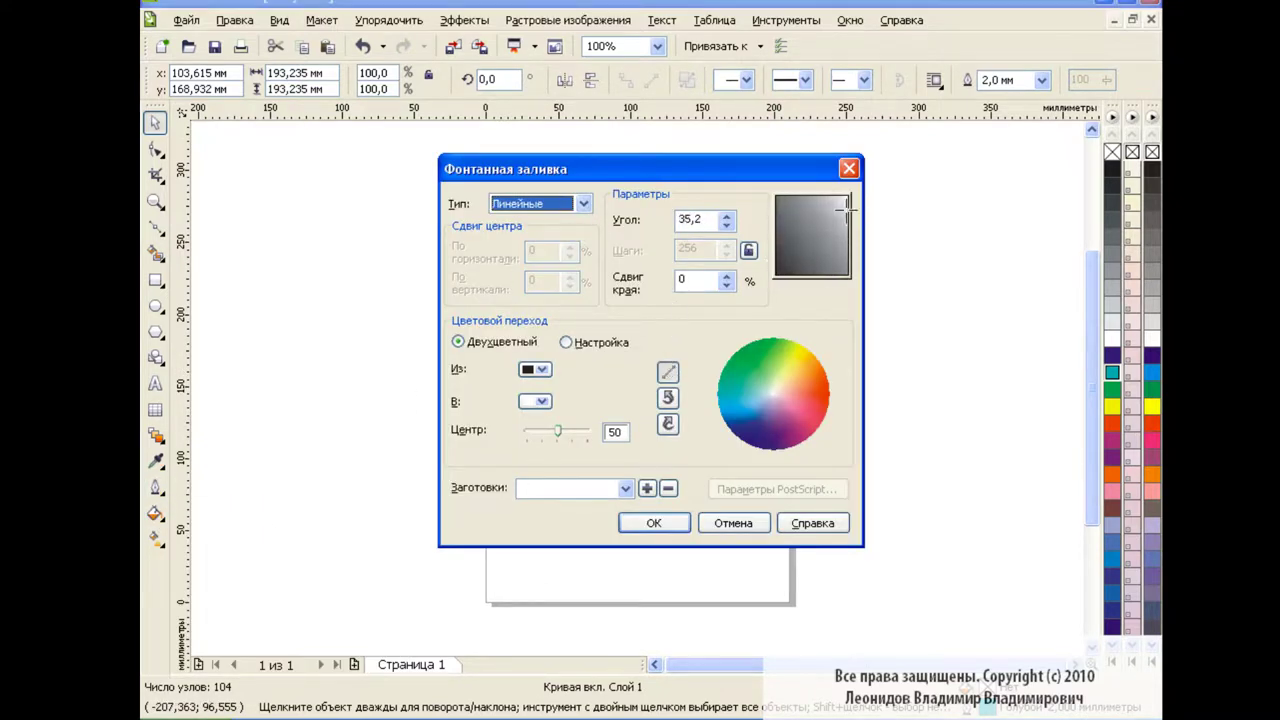
double_click(690, 219)
type("30,3")
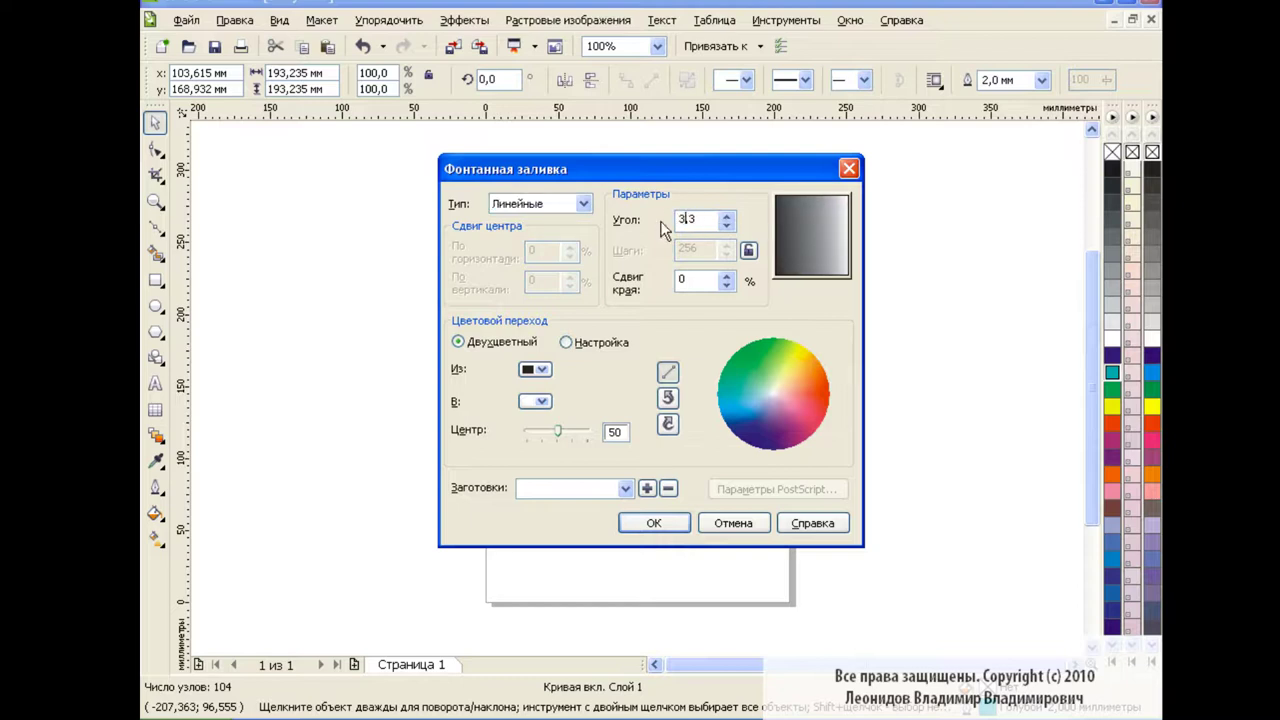
key("BackSpace")
type("0")
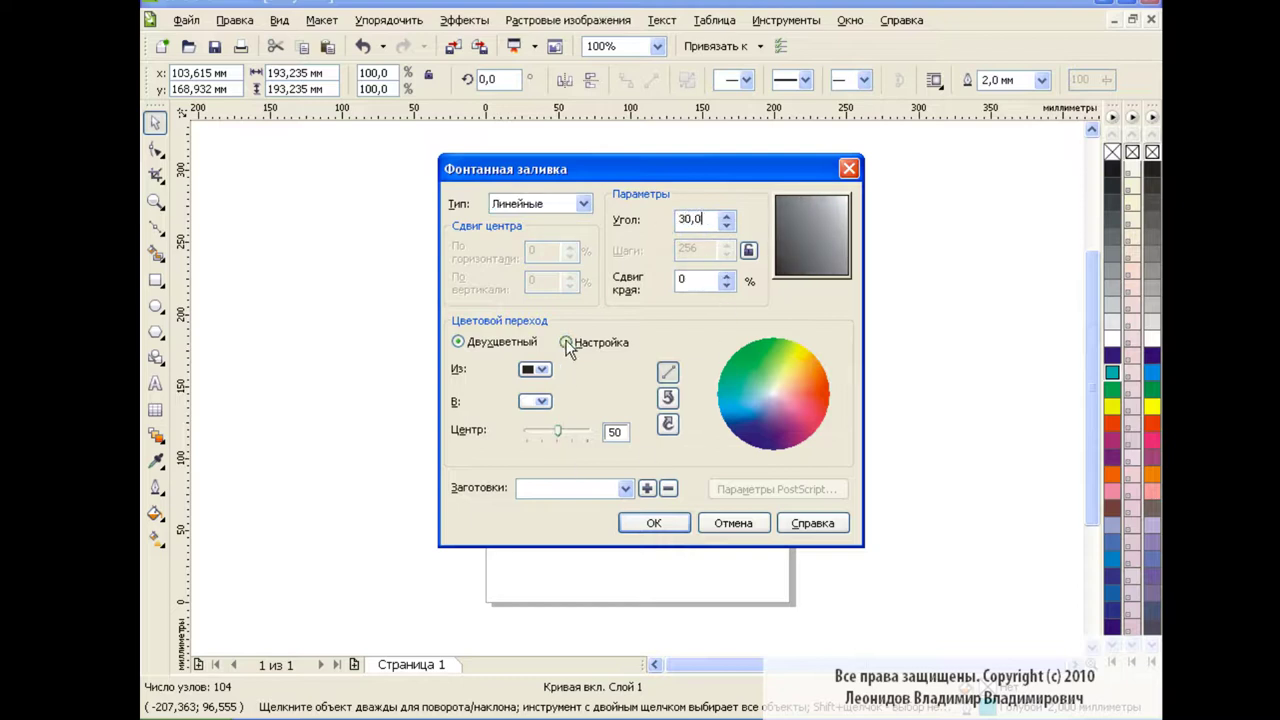
left_click(566, 342)
left_click(794, 358)
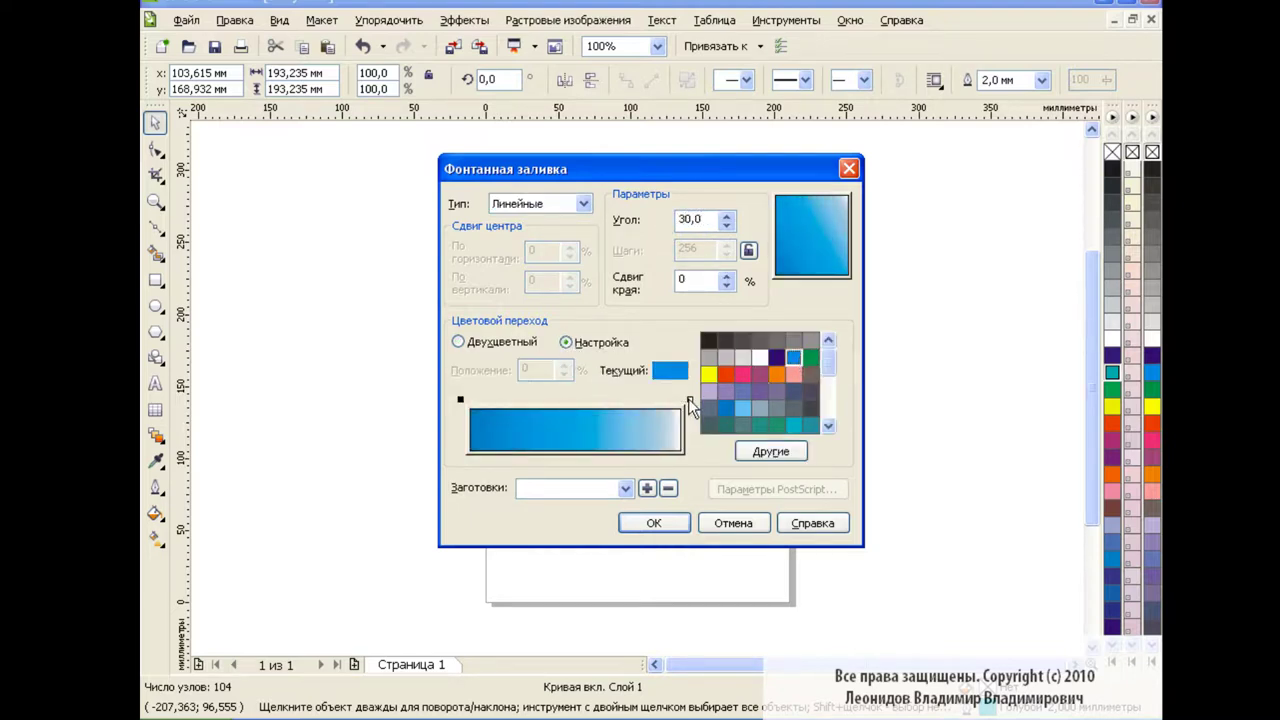
left_click(689, 399)
left_click(742, 408)
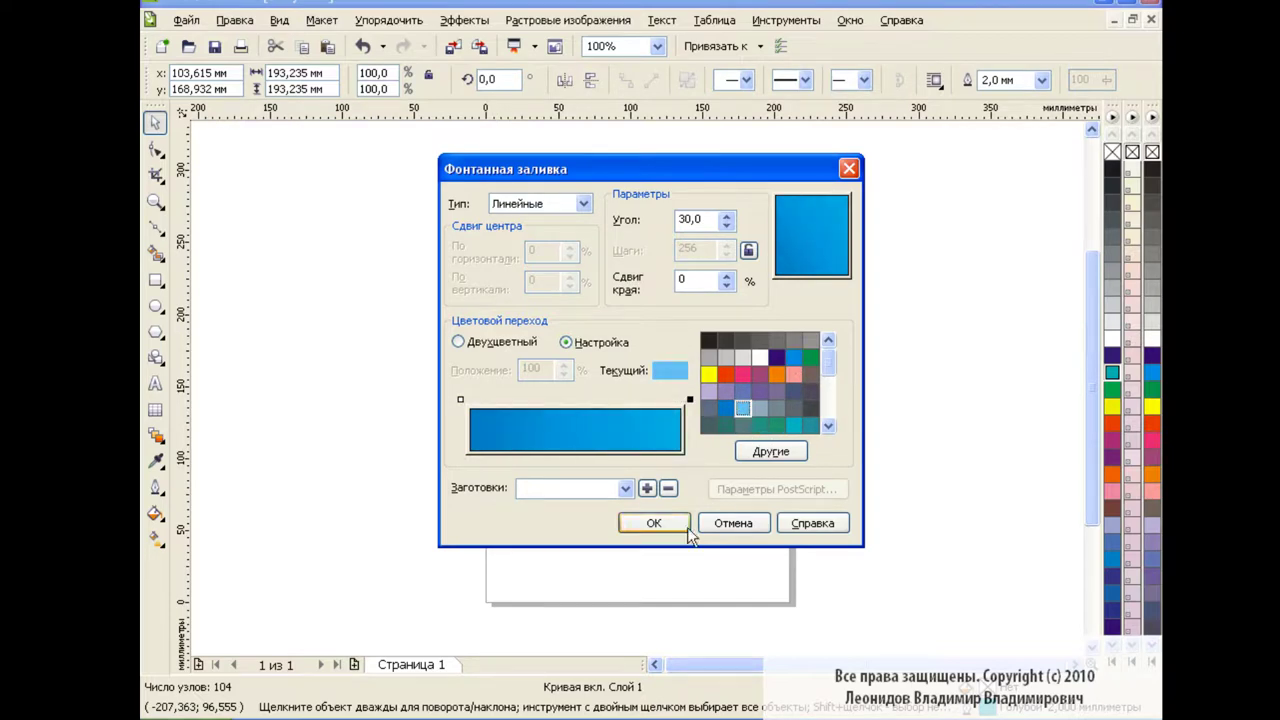
left_click(660, 522)
left_click(864, 381)
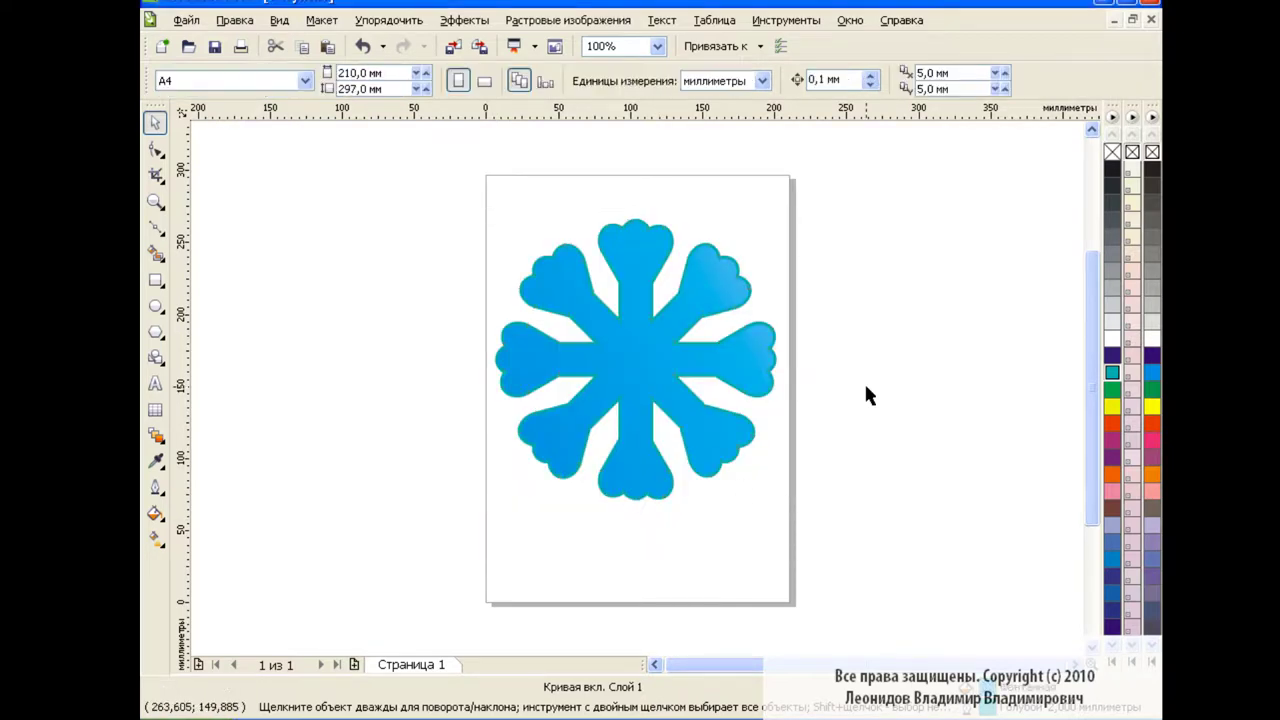
Recolour the snowflake's outline dark navy
right_click(1112, 356)
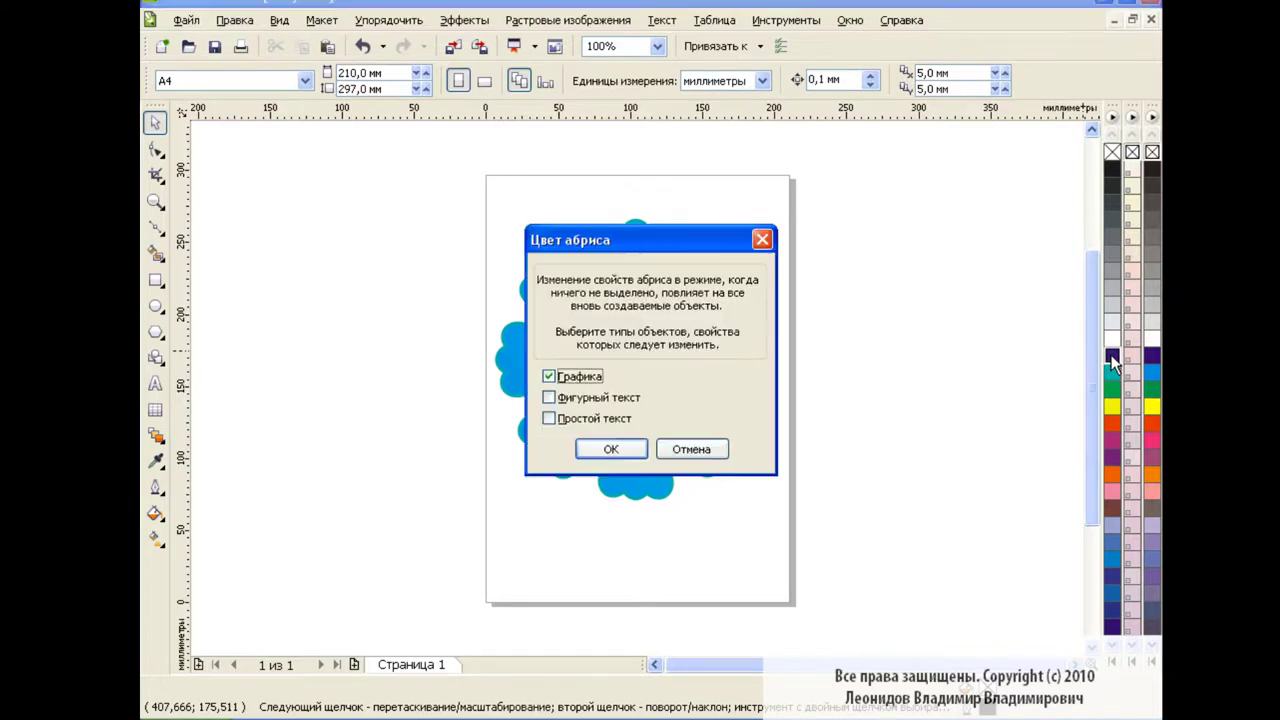
left_click(690, 448)
left_click(696, 443)
right_click(1115, 356)
left_click(870, 338)
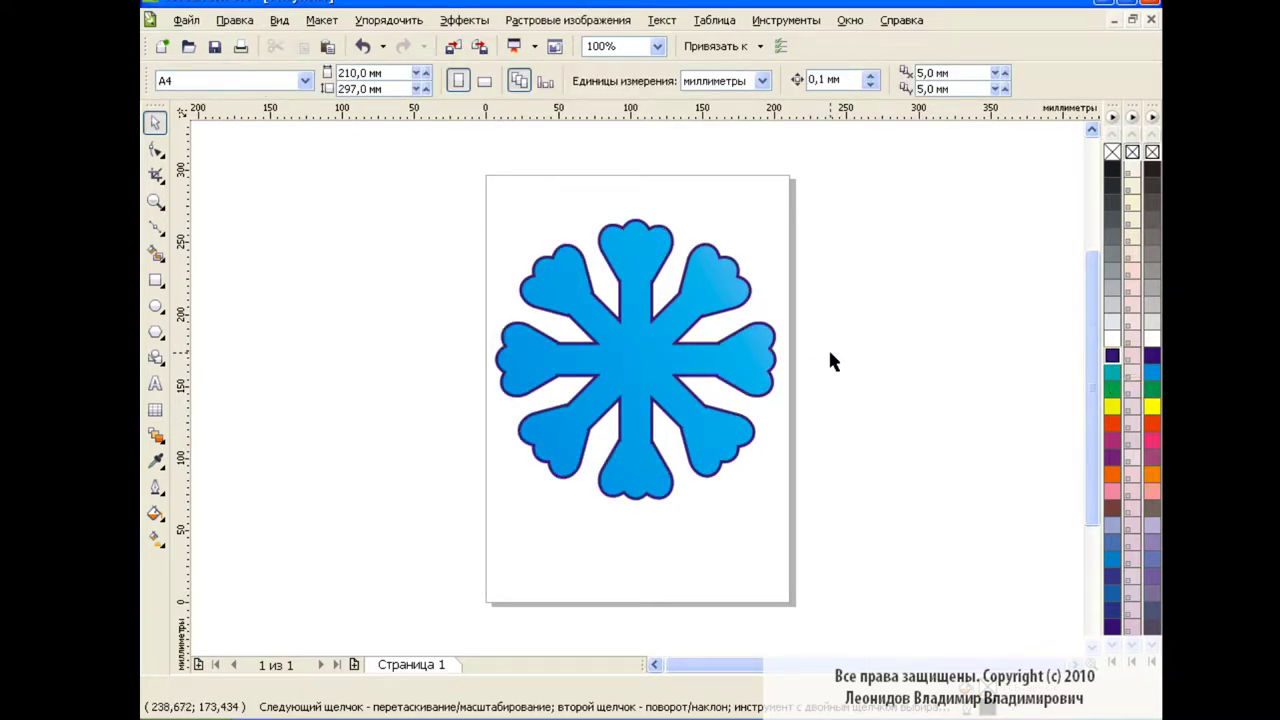
Draw a large circle overlapping the snowflake's upper-right arms
left_click(155, 306)
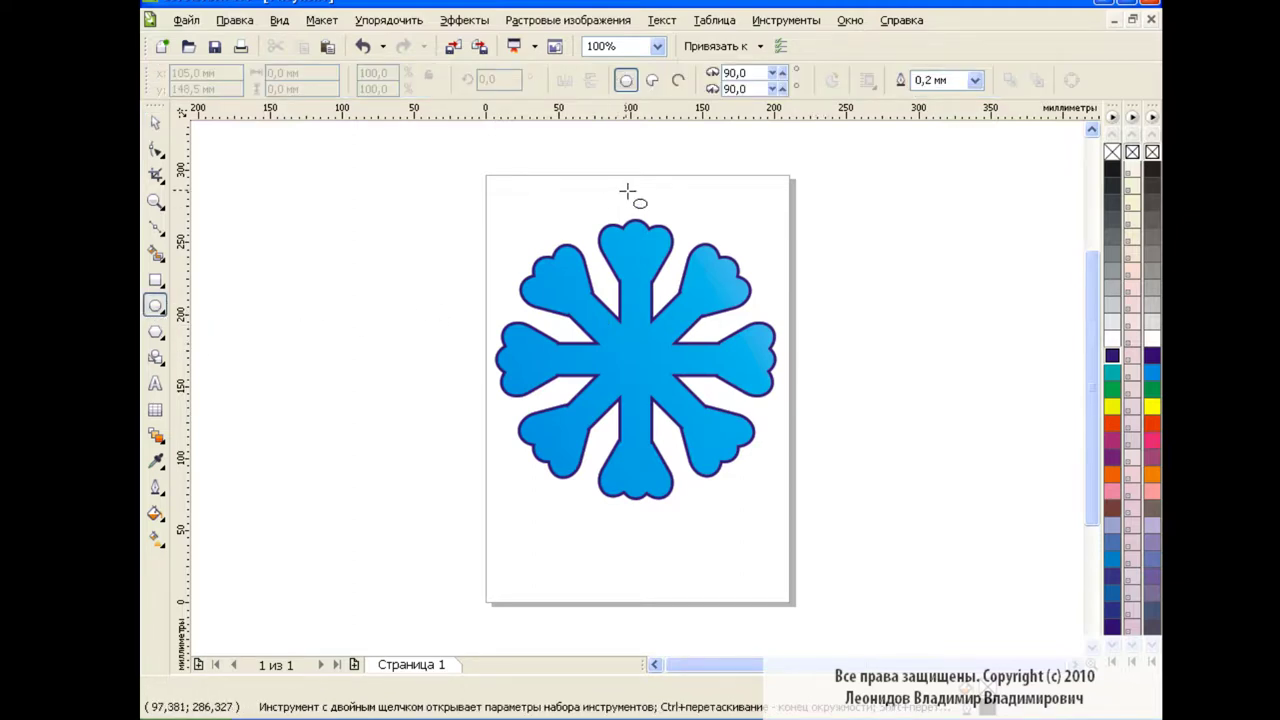
left_click_drag(612, 189, 860, 517)
mouse_move(777, 357)
left_mouse_down()
mouse_move(761, 313)
mouse_move(792, 297)
left_mouse_up()
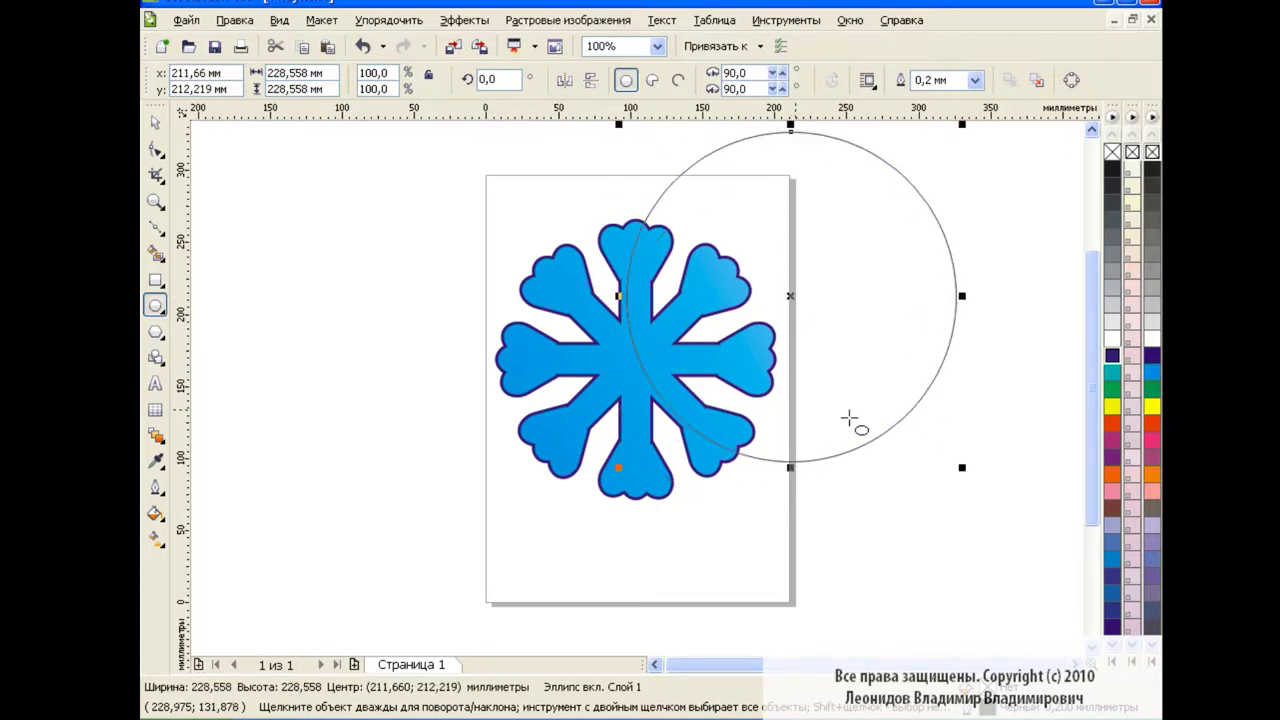
Smart Fill the circle–snowflake overlap into a white shape and delete the circle
left_click(155, 253)
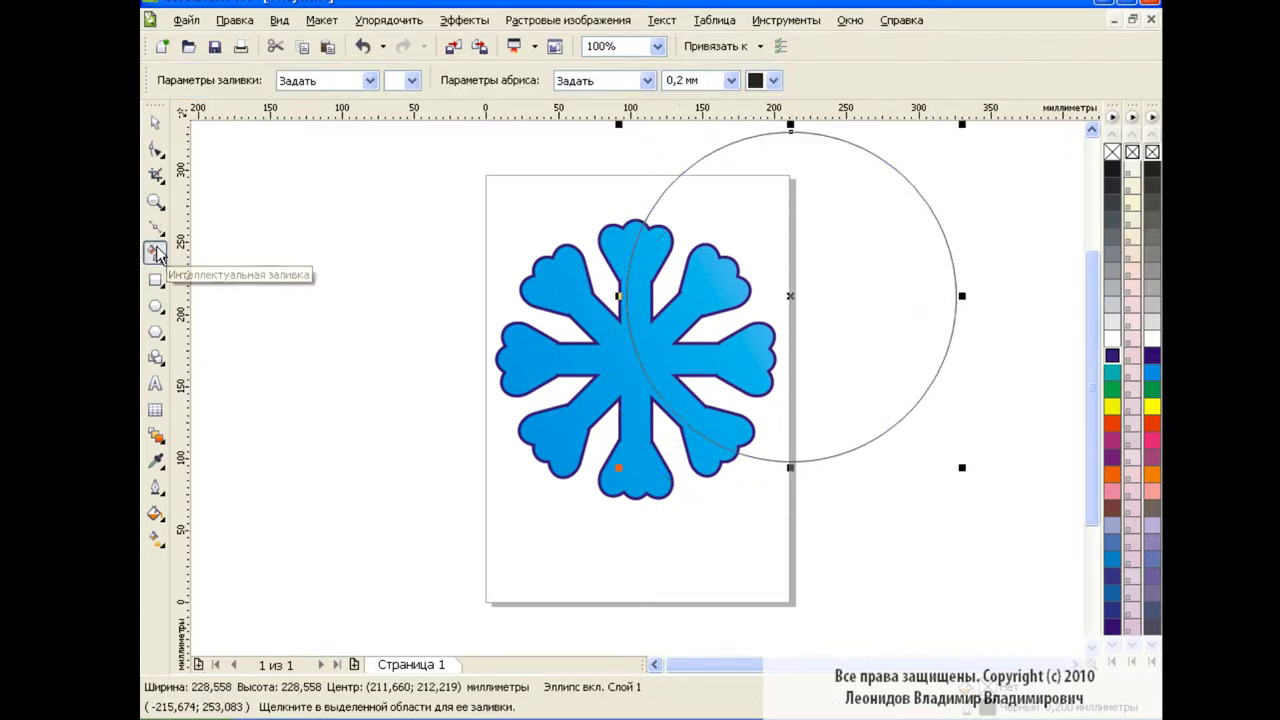
left_click(720, 289)
key("space")
left_click(840, 241)
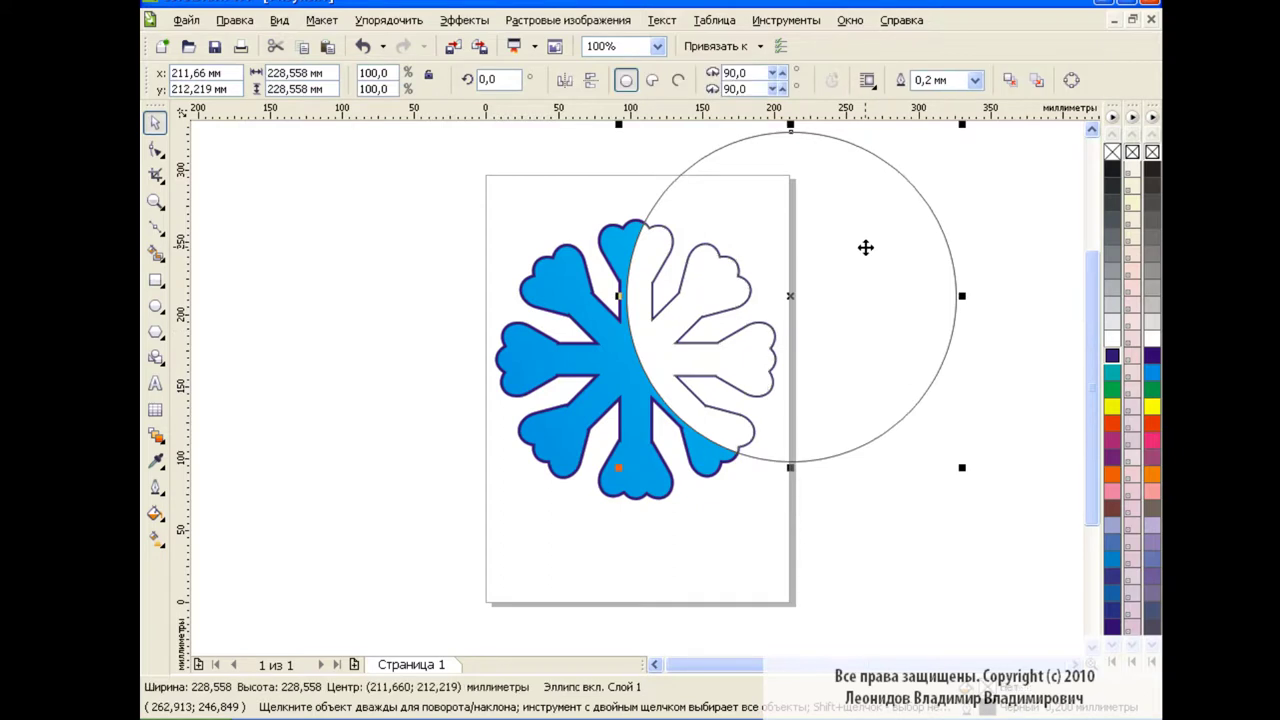
key("Delete")
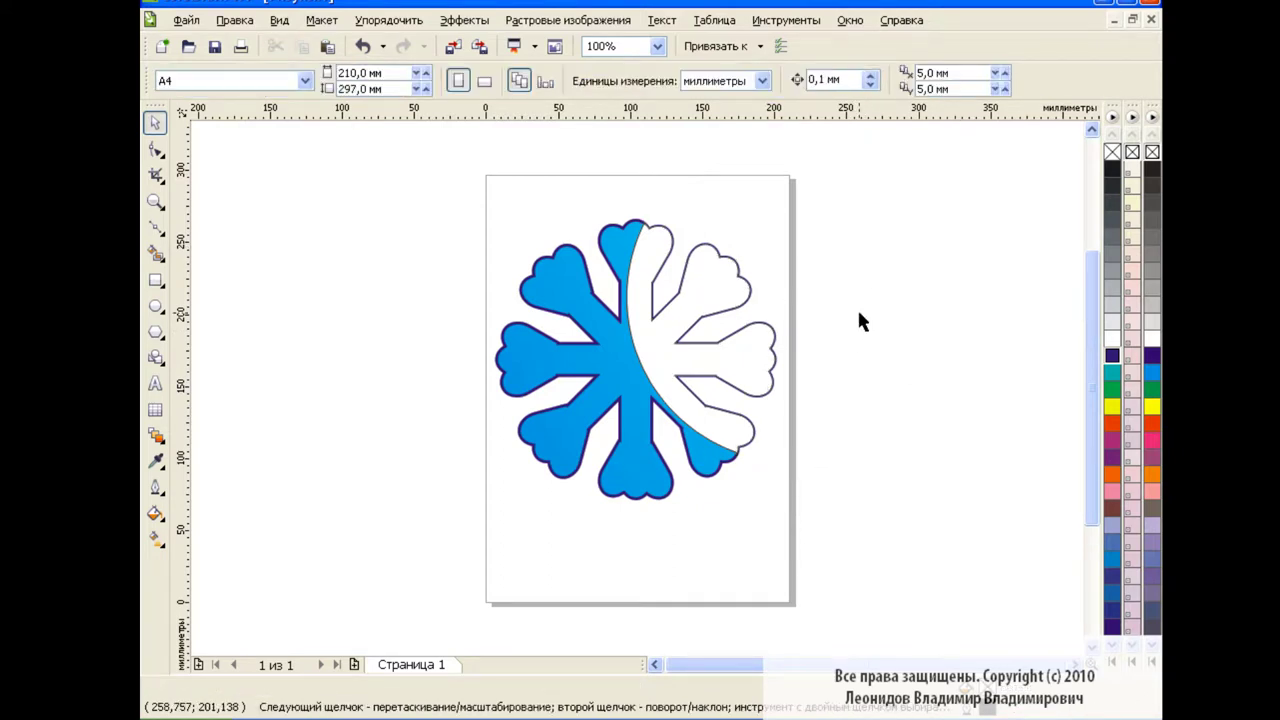
Set the white overlap shape's outline to no colour
left_click(682, 340)
left_click_drag(676, 349, 698, 349)
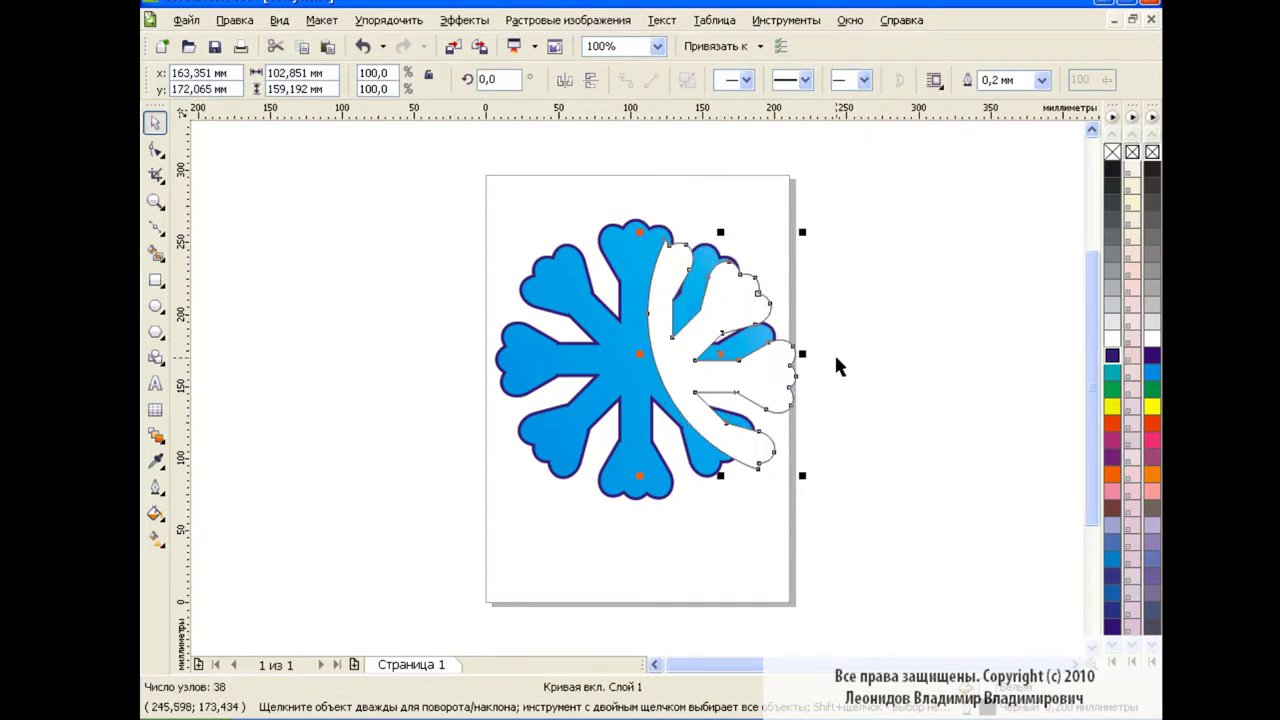
left_click(363, 46)
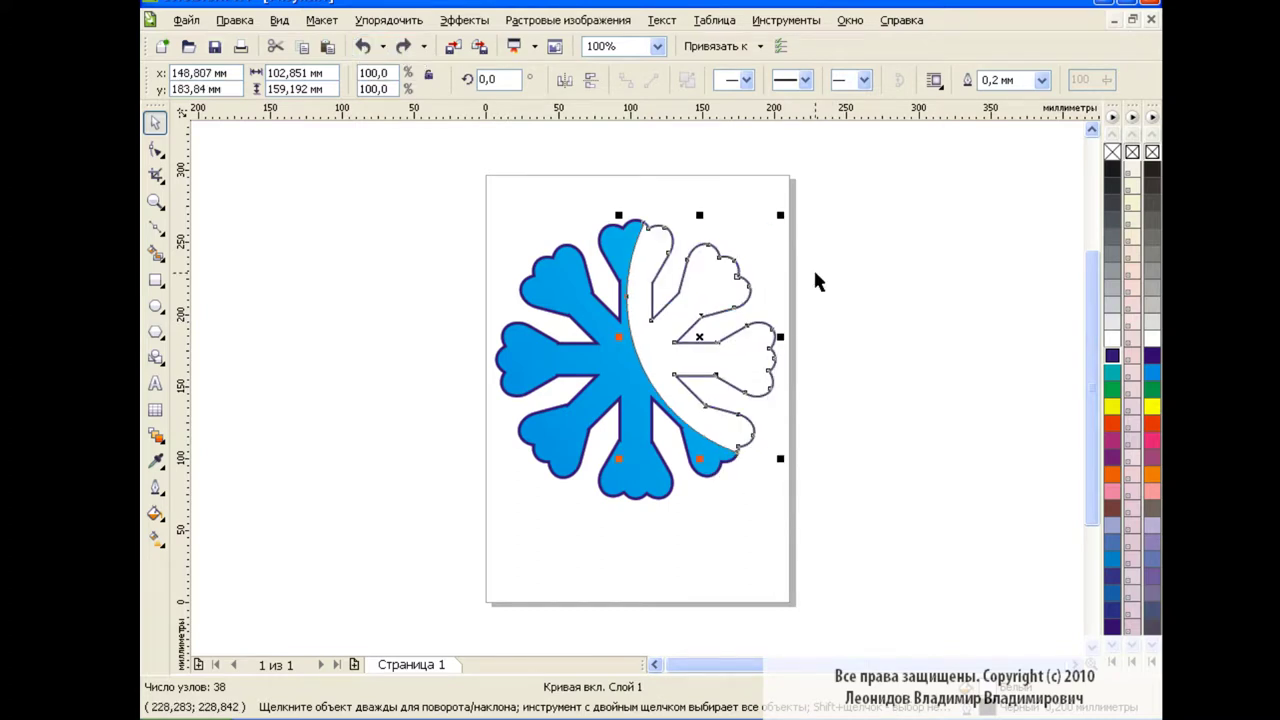
left_click(155, 435)
left_click(262, 574)
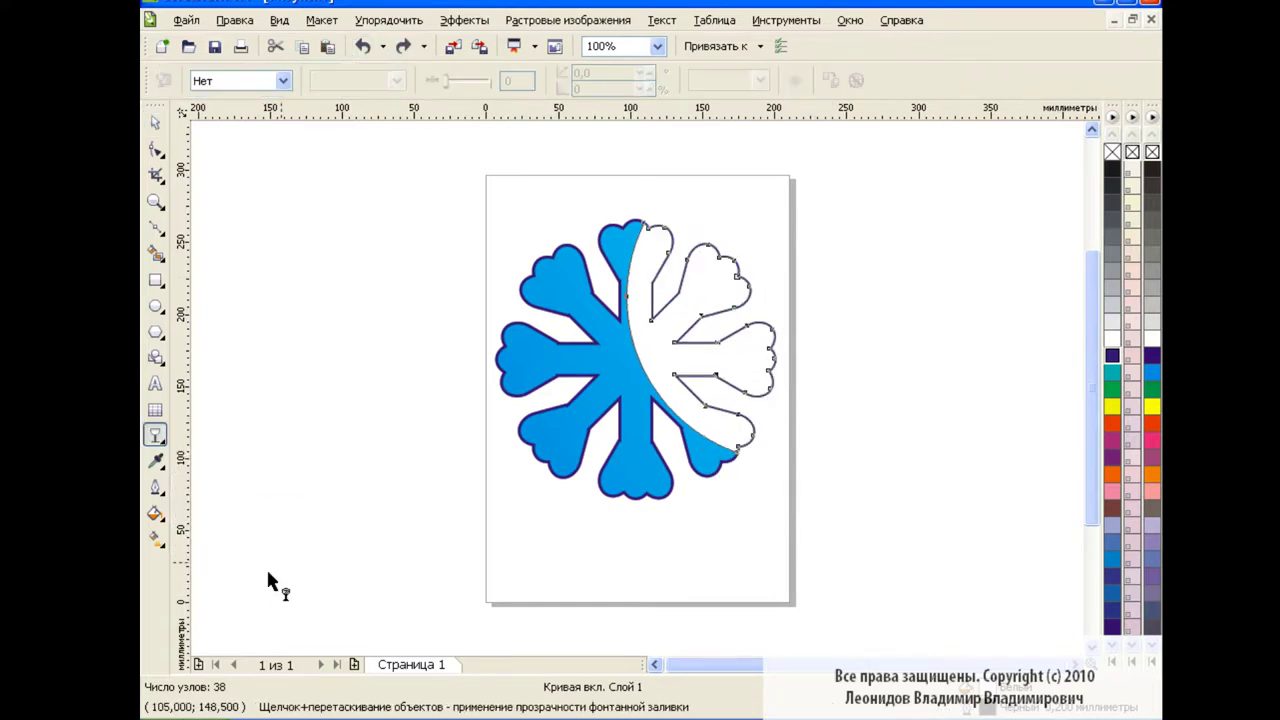
left_click(155, 122)
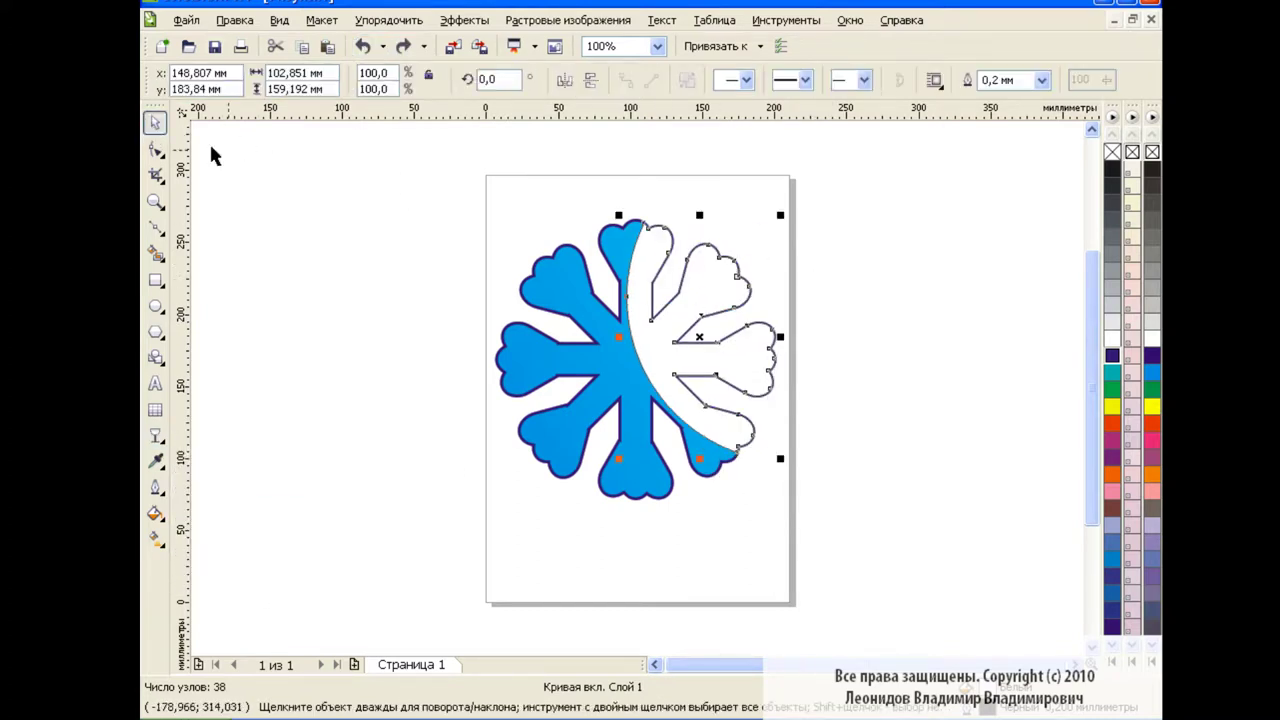
left_click(1042, 80)
left_click(1007, 217)
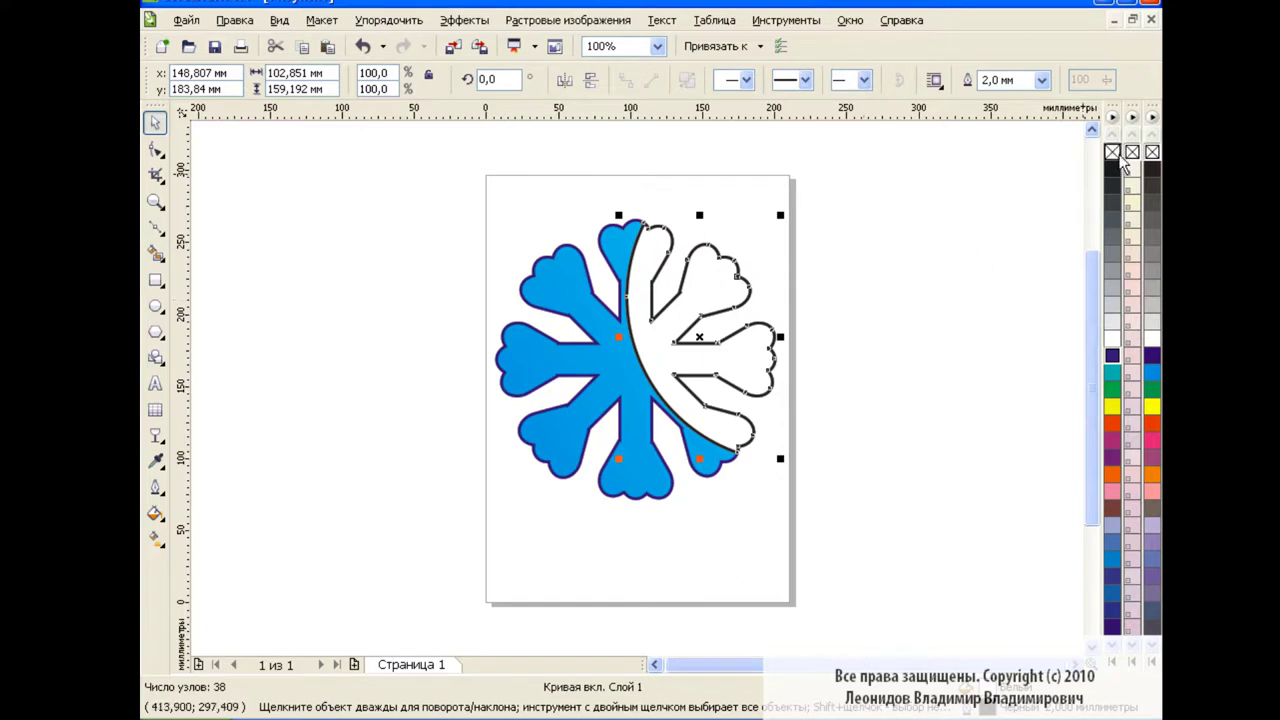
right_click(1112, 355)
left_click(155, 435)
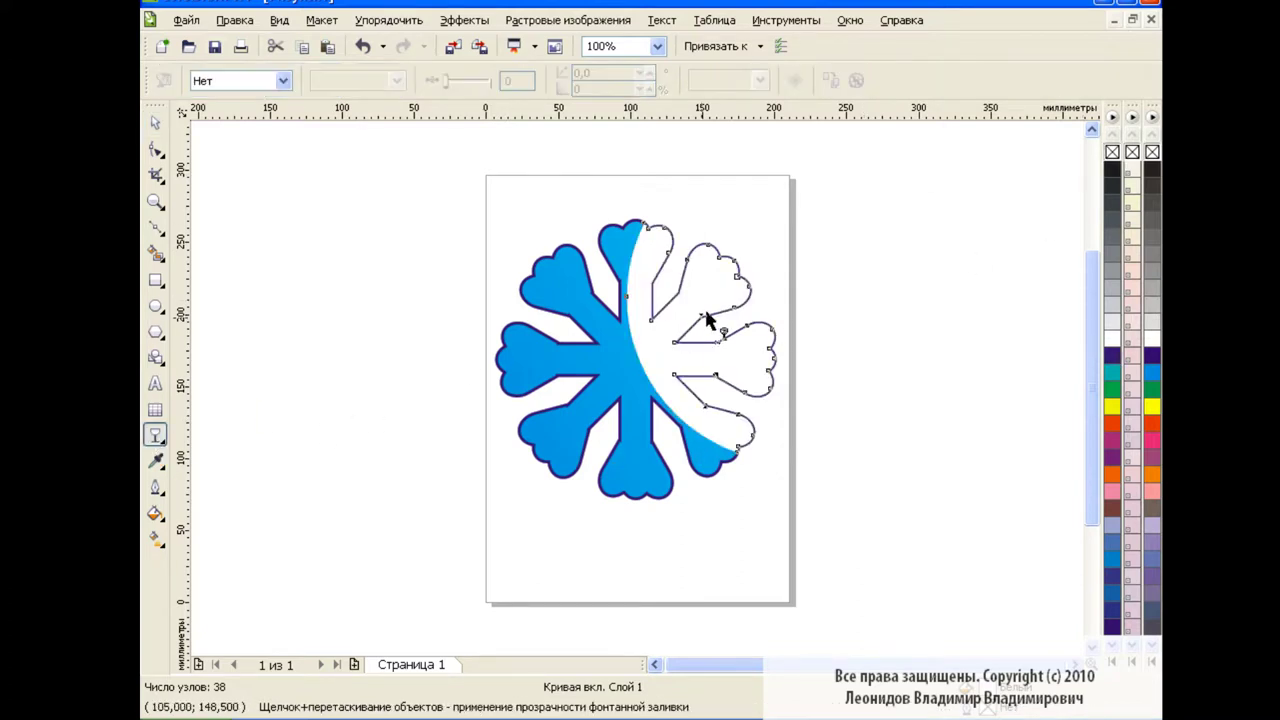
Fade the white shape with a linear transparency from the snowflake centre to upper right
mouse_move(640, 362)
left_mouse_down()
mouse_move(836, 263)
mouse_move(613, 376)
left_mouse_up()
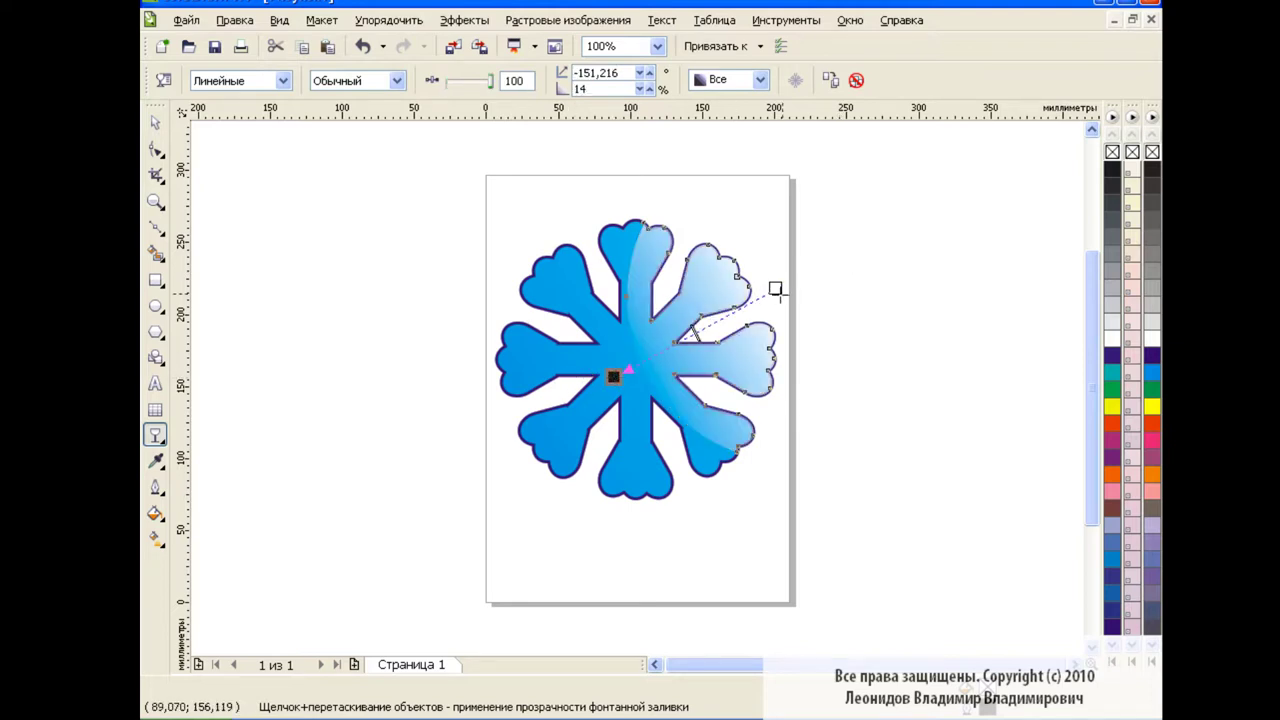
left_click_drag(775, 287, 821, 271)
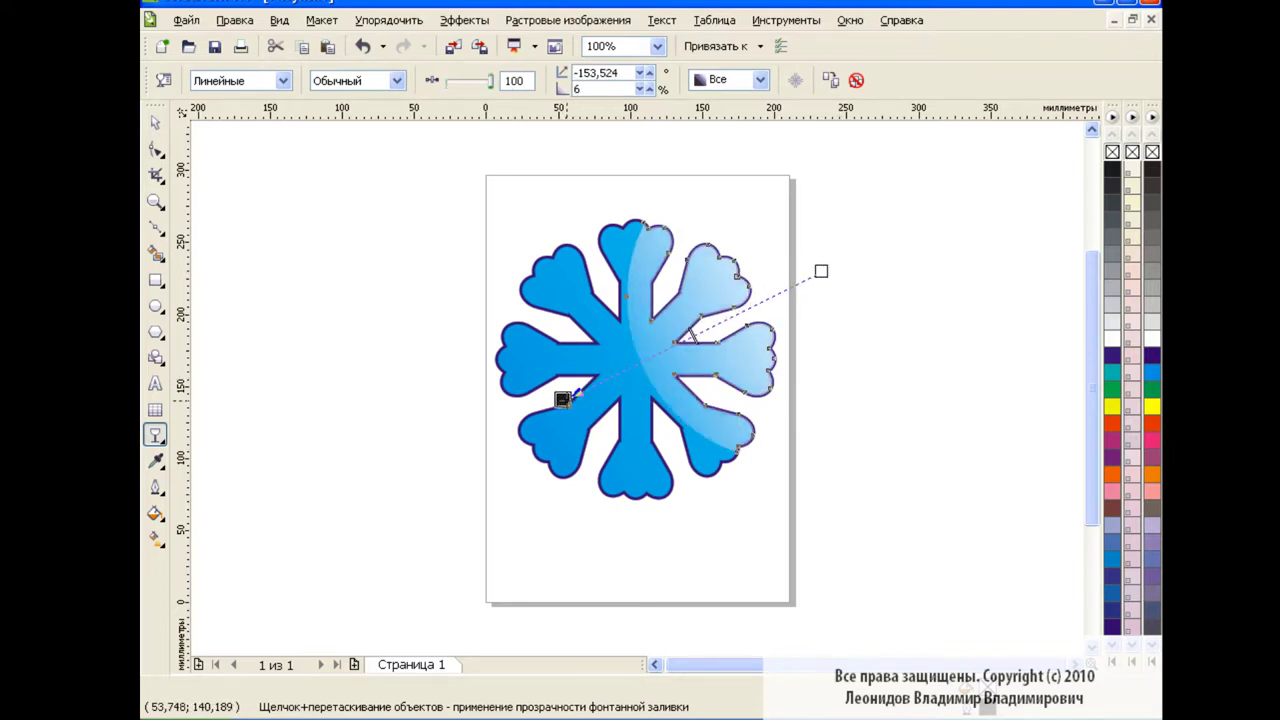
key("space")
left_click(427, 356)
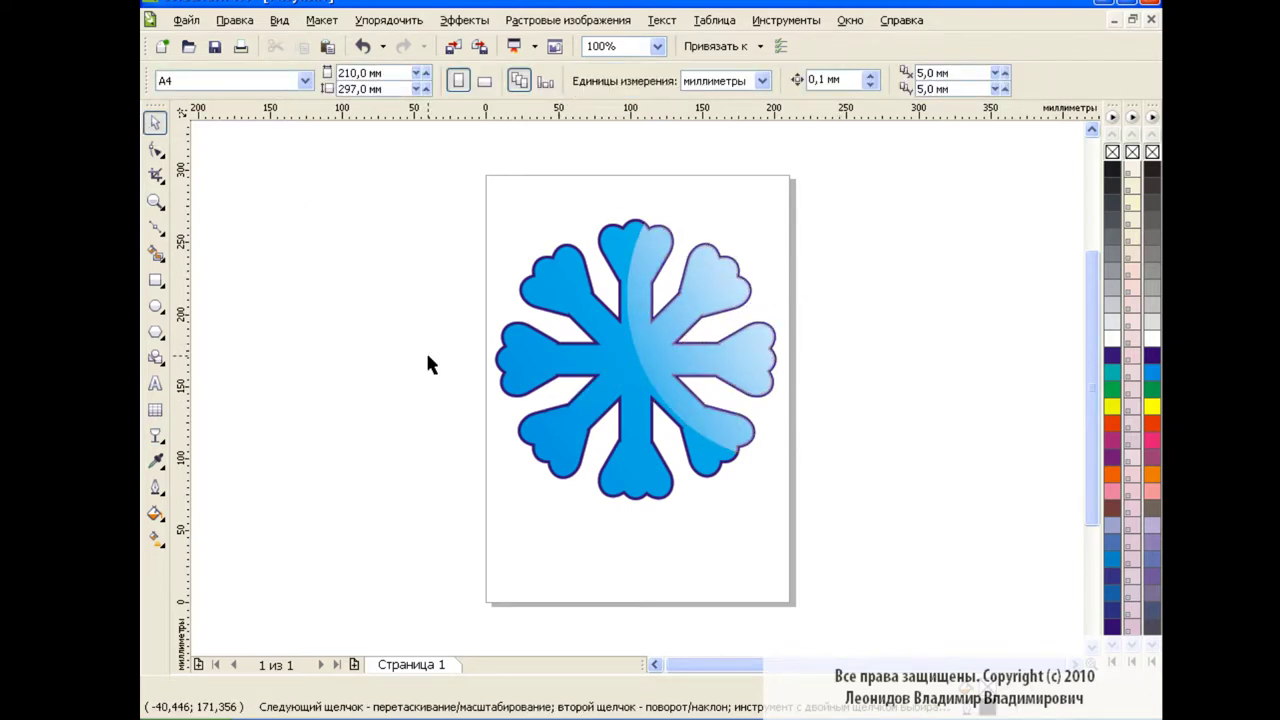
Group the snowflake with its glossy highlight
left_click_drag(451, 187, 814, 514)
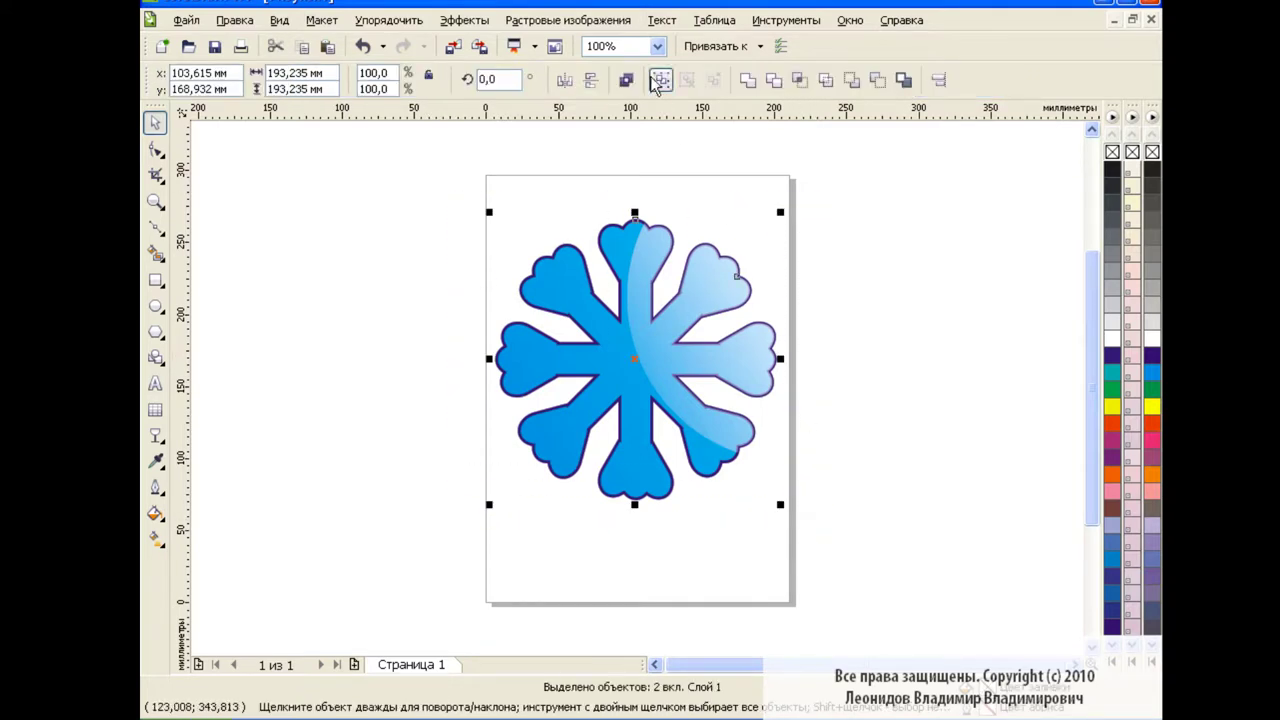
left_click(663, 83)
left_click(864, 379)
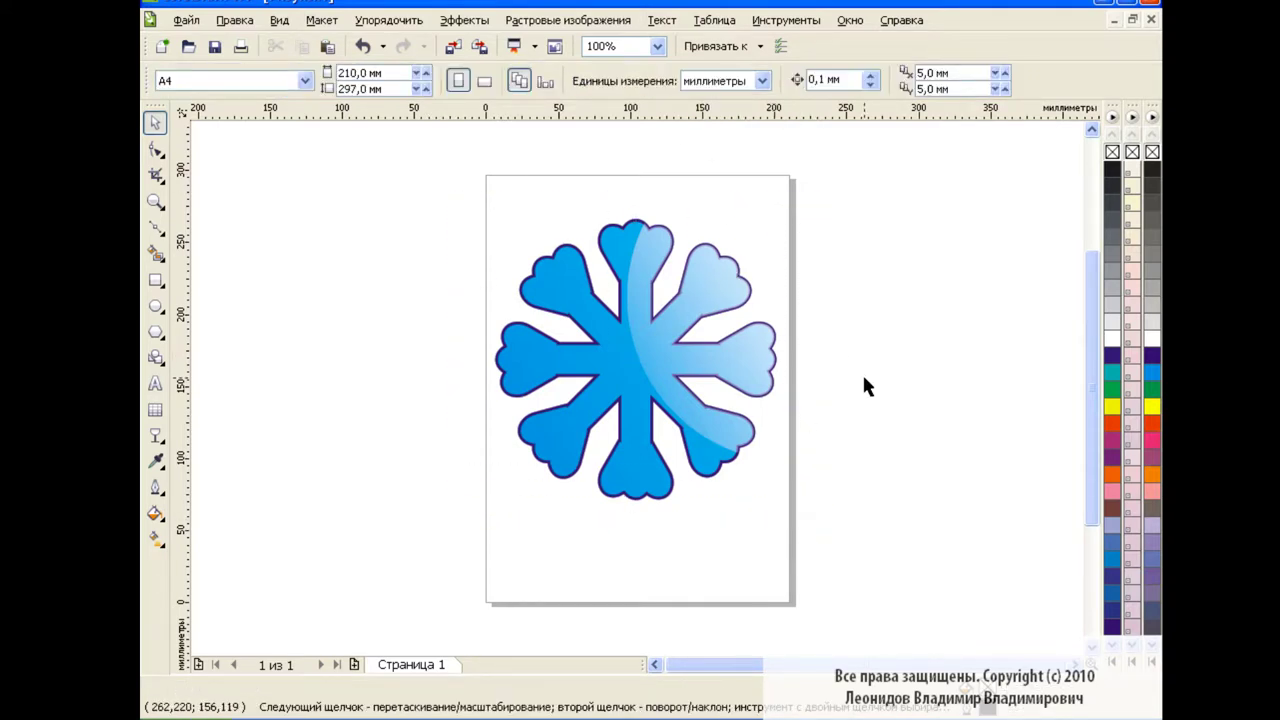
left_click(160, 438)
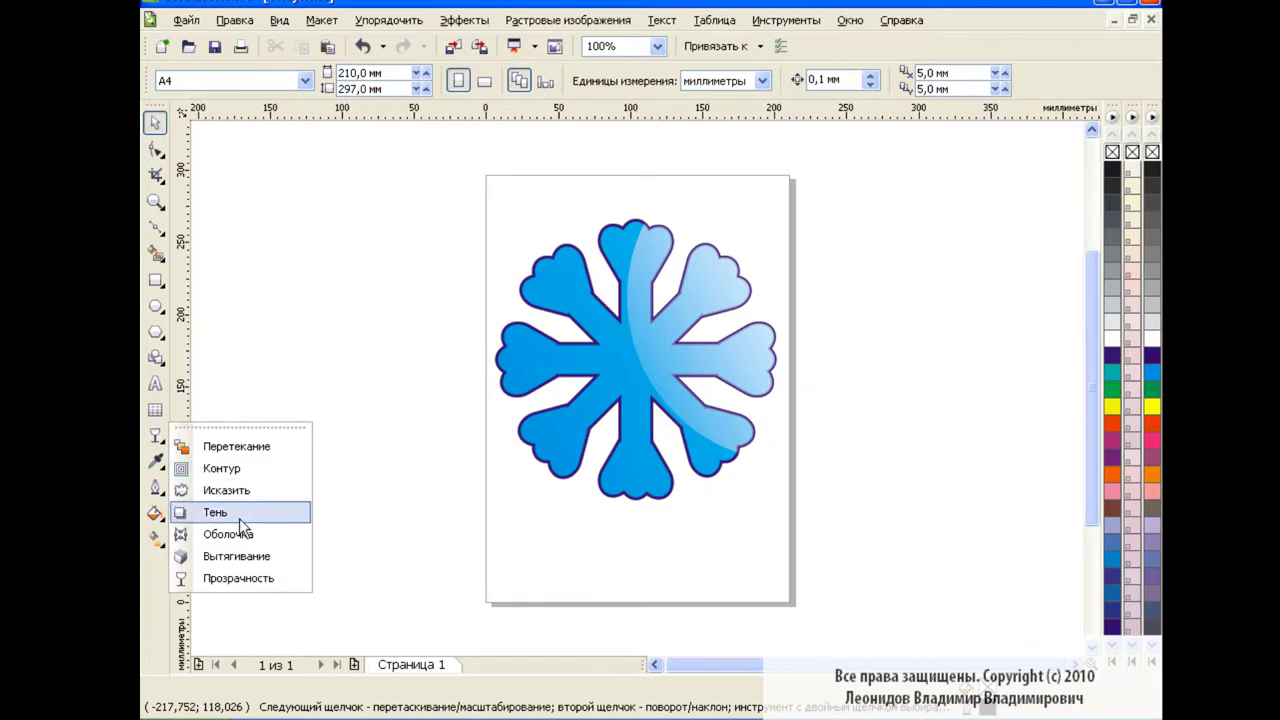
Extrude the snowflake group with a parallel extrusion projecting straight back
left_click(240, 555)
left_click_drag(608, 372, 562, 388)
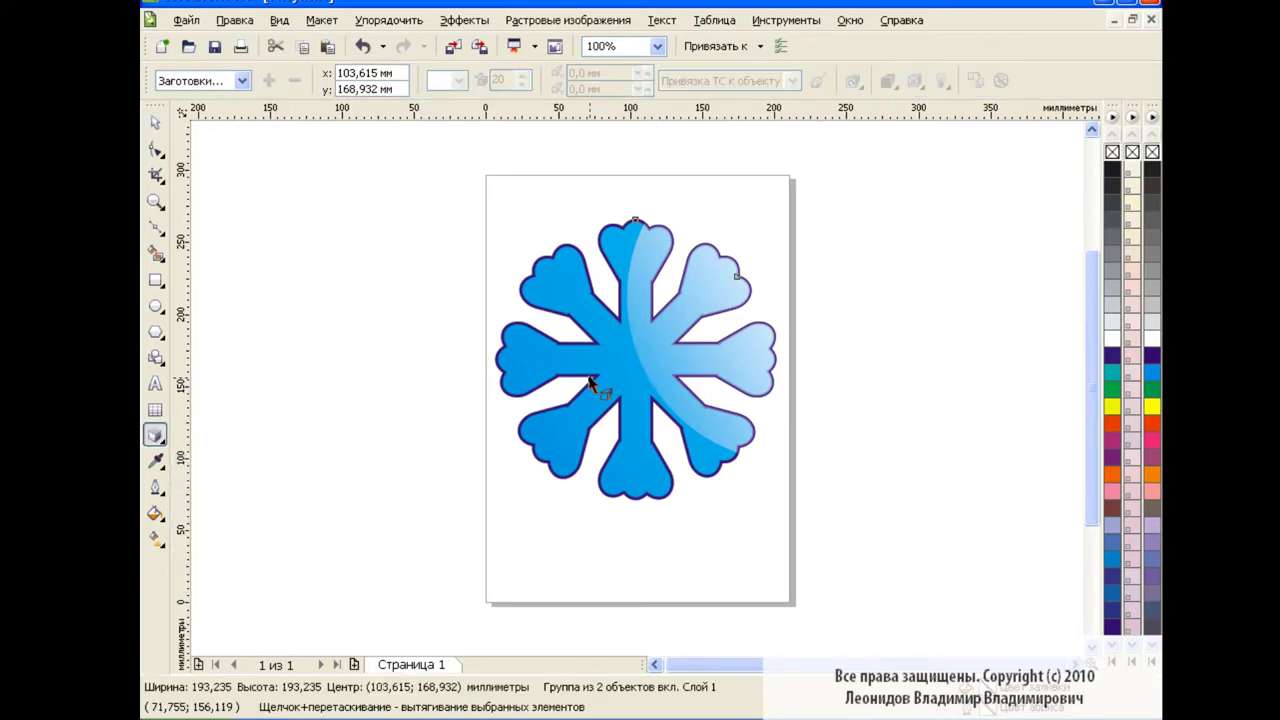
left_click(458, 80)
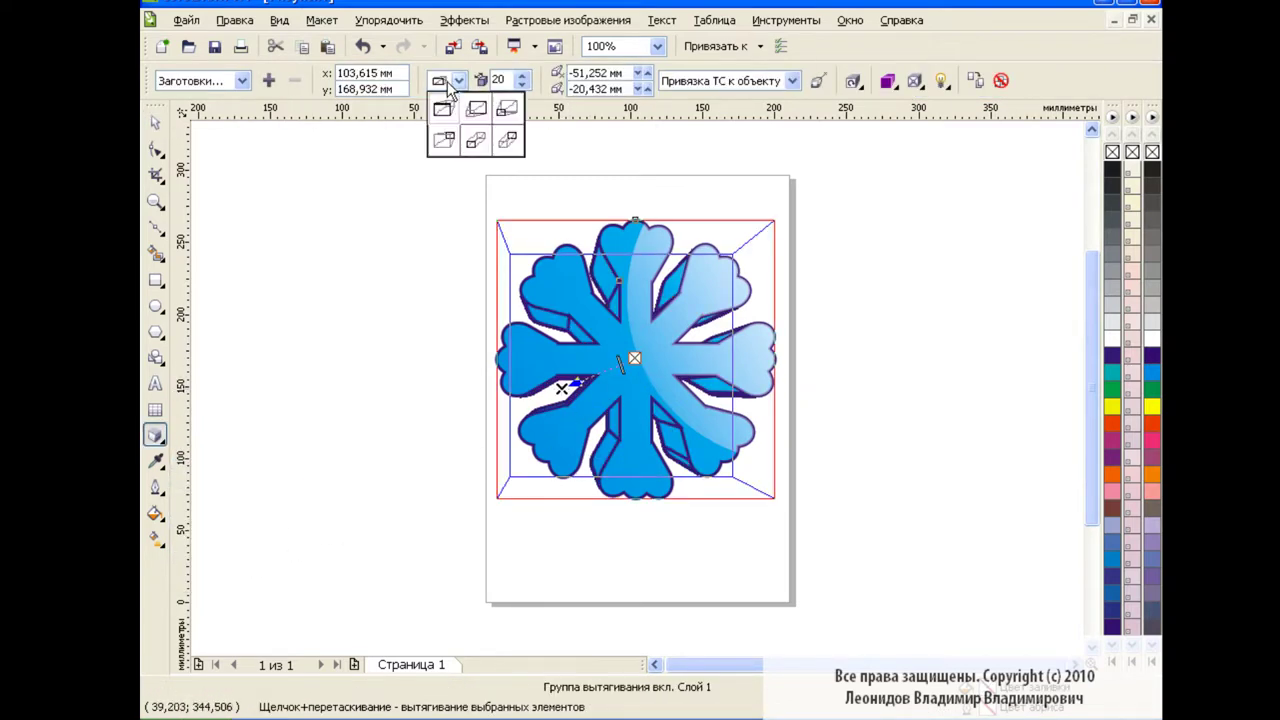
left_click(477, 140)
left_click_drag(562, 388, 631, 367)
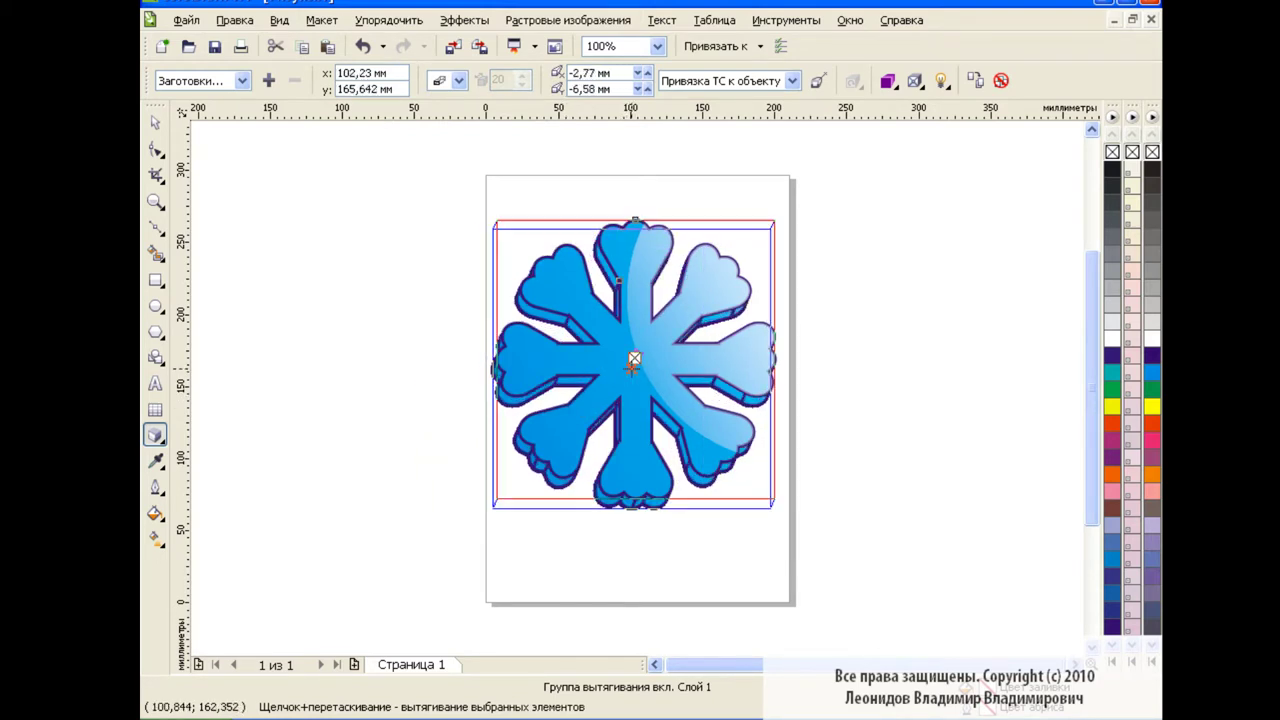
Change the snowflake group's outline to white
left_click(155, 121)
left_click_drag(400, 194, 898, 544)
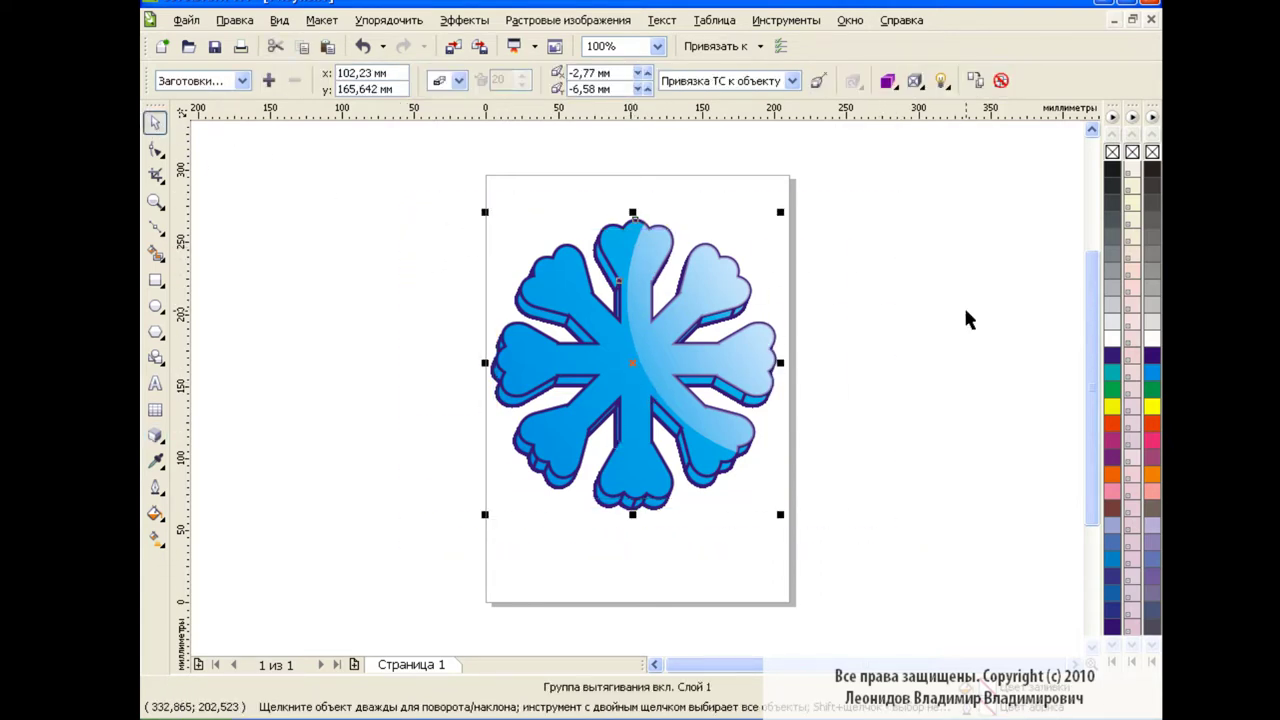
right_click(1113, 154)
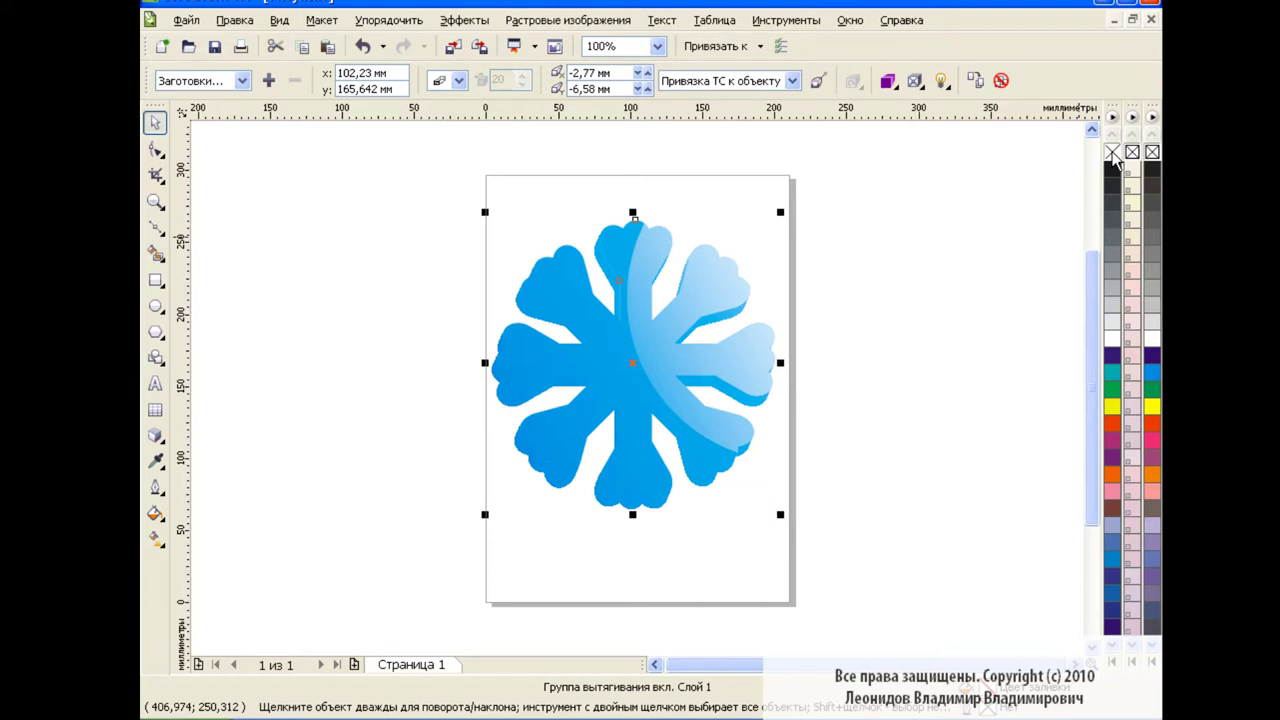
left_click(363, 46)
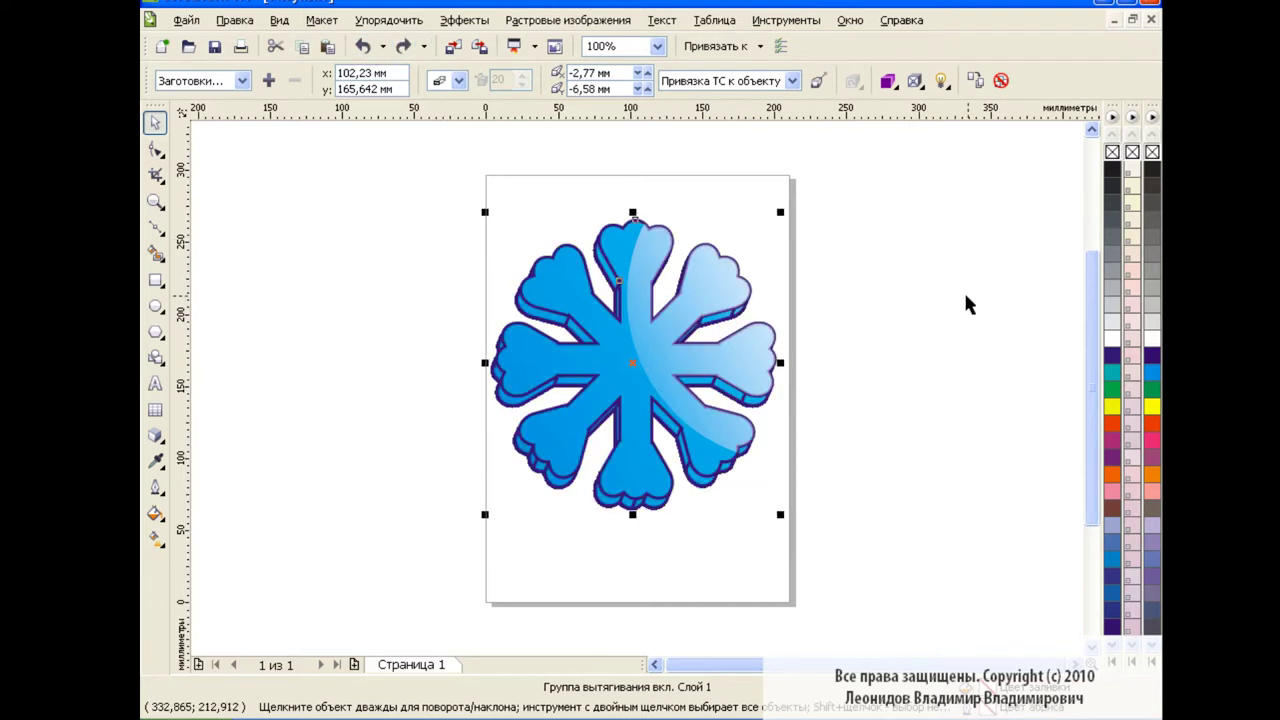
right_click(1113, 343)
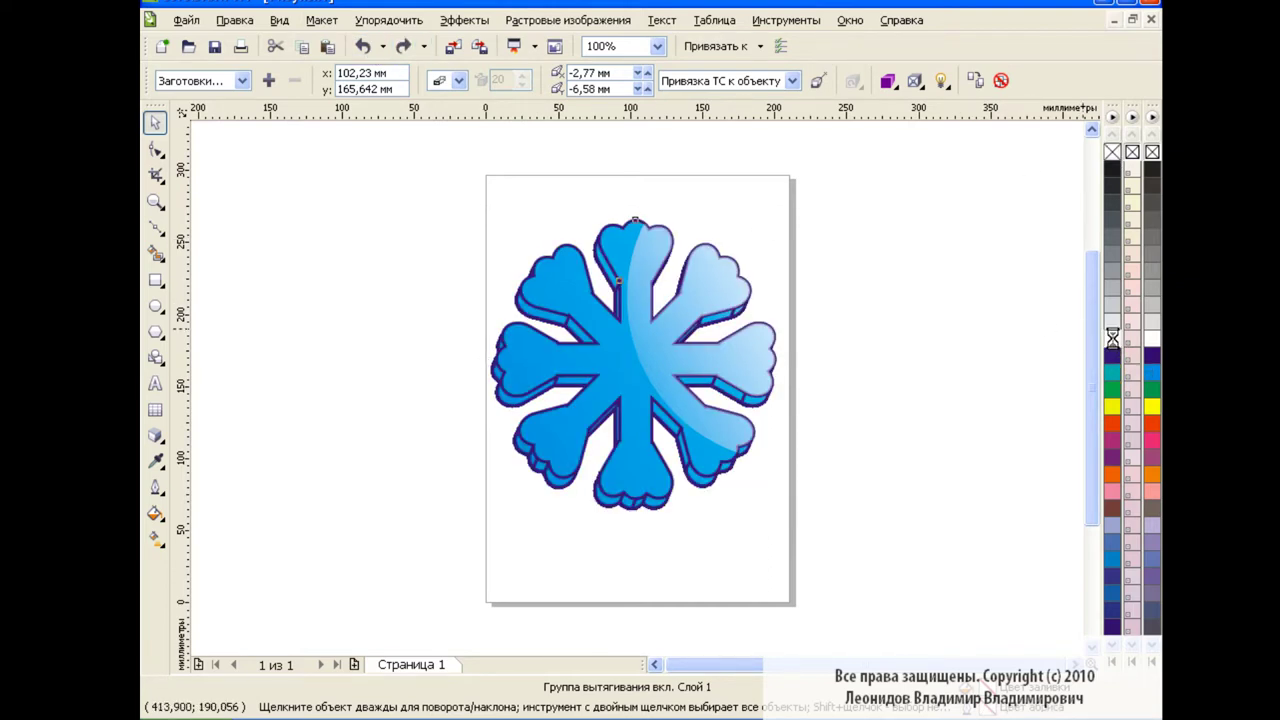
left_click(831, 386)
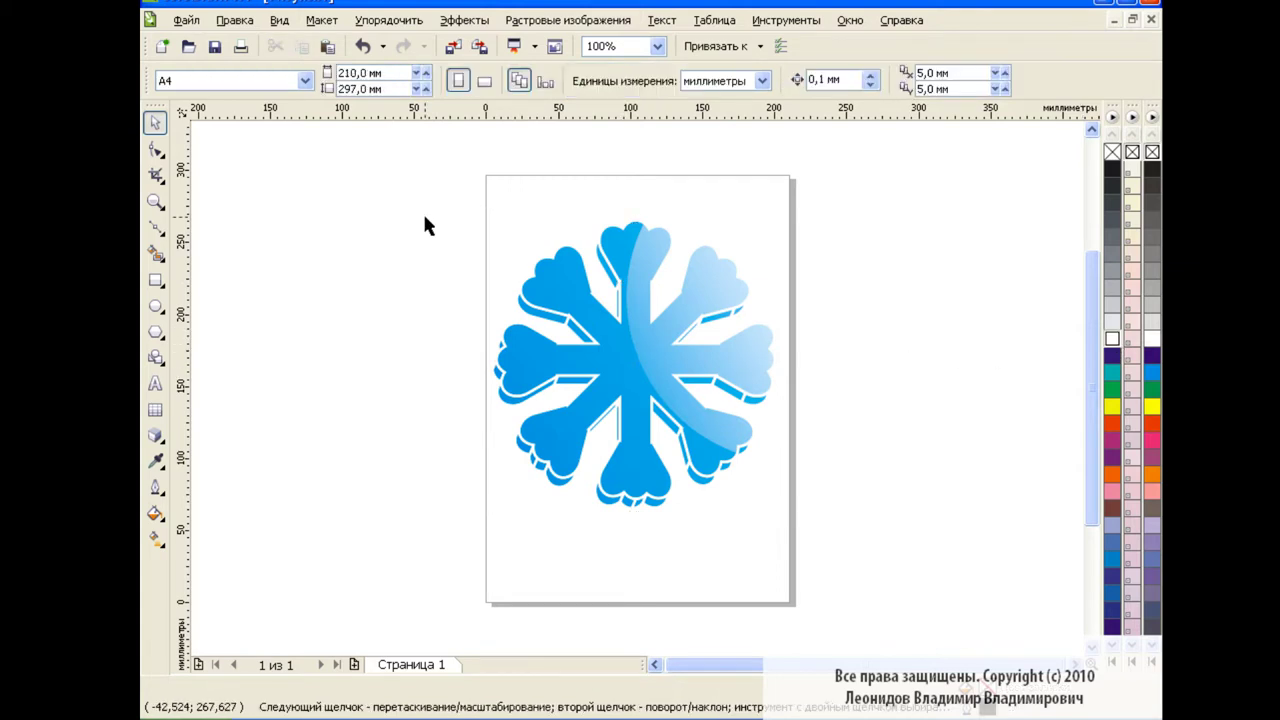
Enlarge the snowflake by dragging its corner handle
left_click_drag(424, 216, 867, 550)
left_click_drag(780, 514, 827, 553)
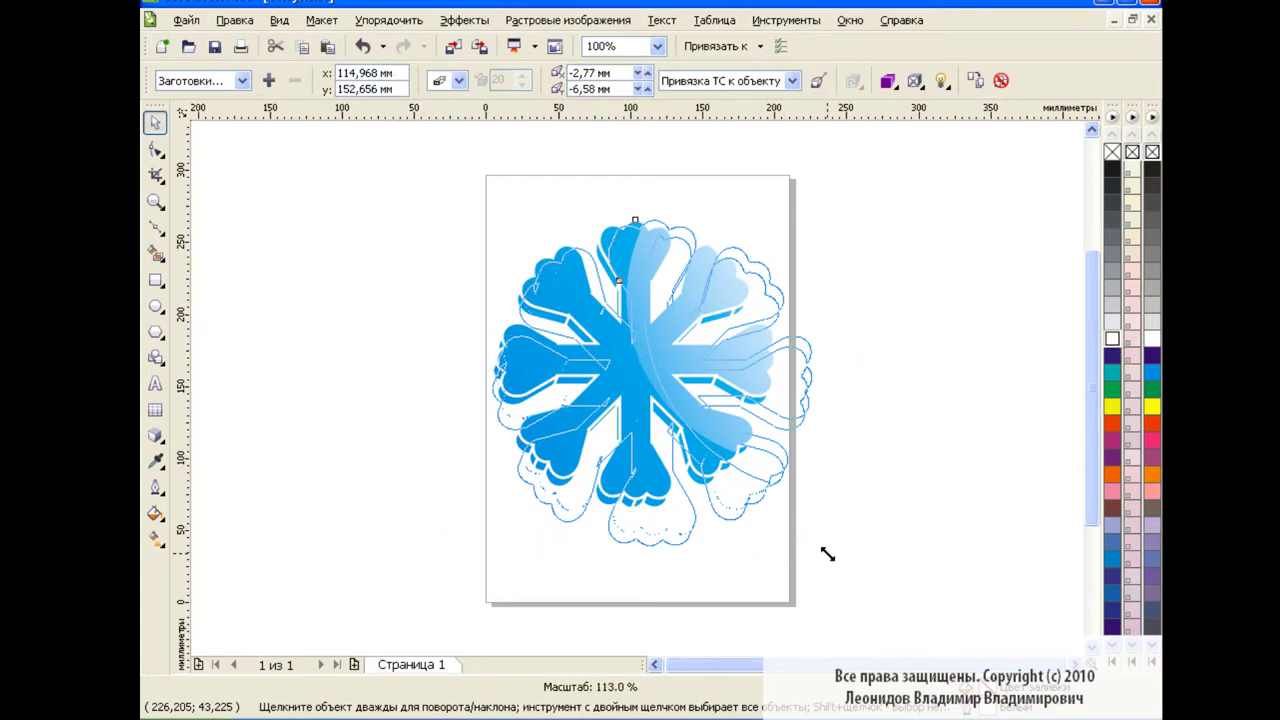
left_click(928, 397)
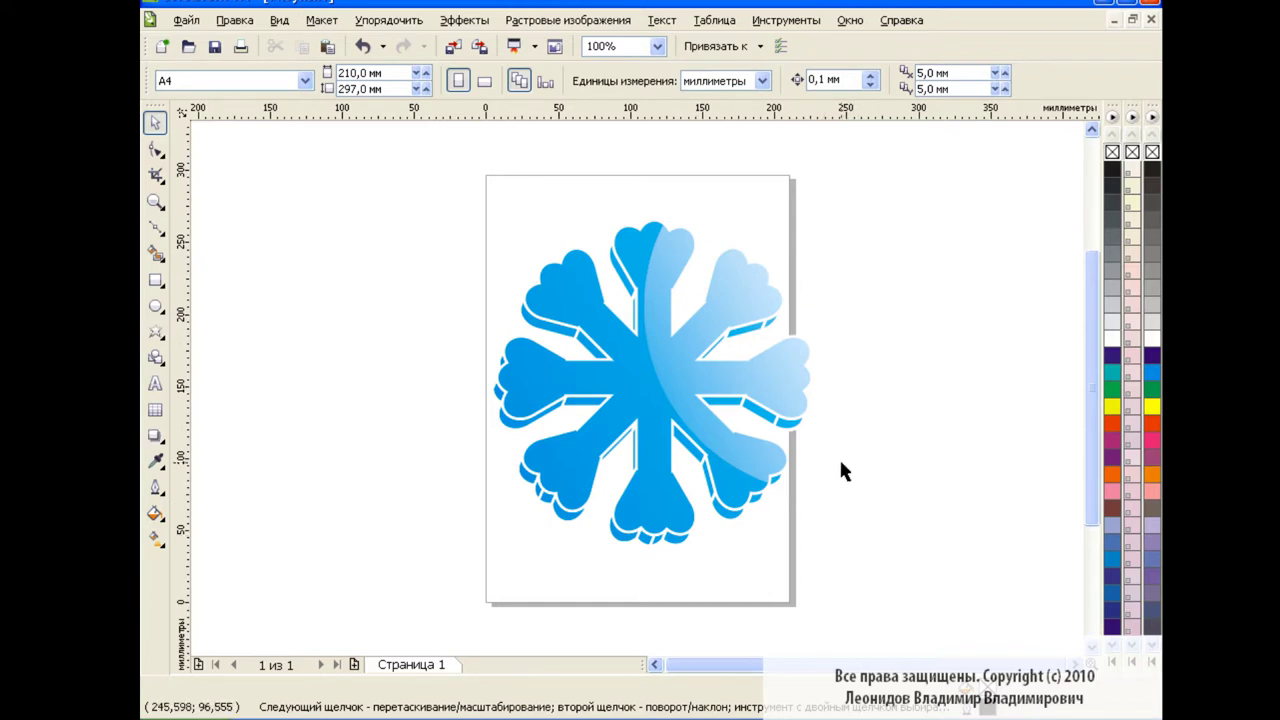
Draw a four-point star left of the page and pull its inner nodes in for thin arms
left_click(156, 332)
left_click(158, 335)
left_click(243, 360)
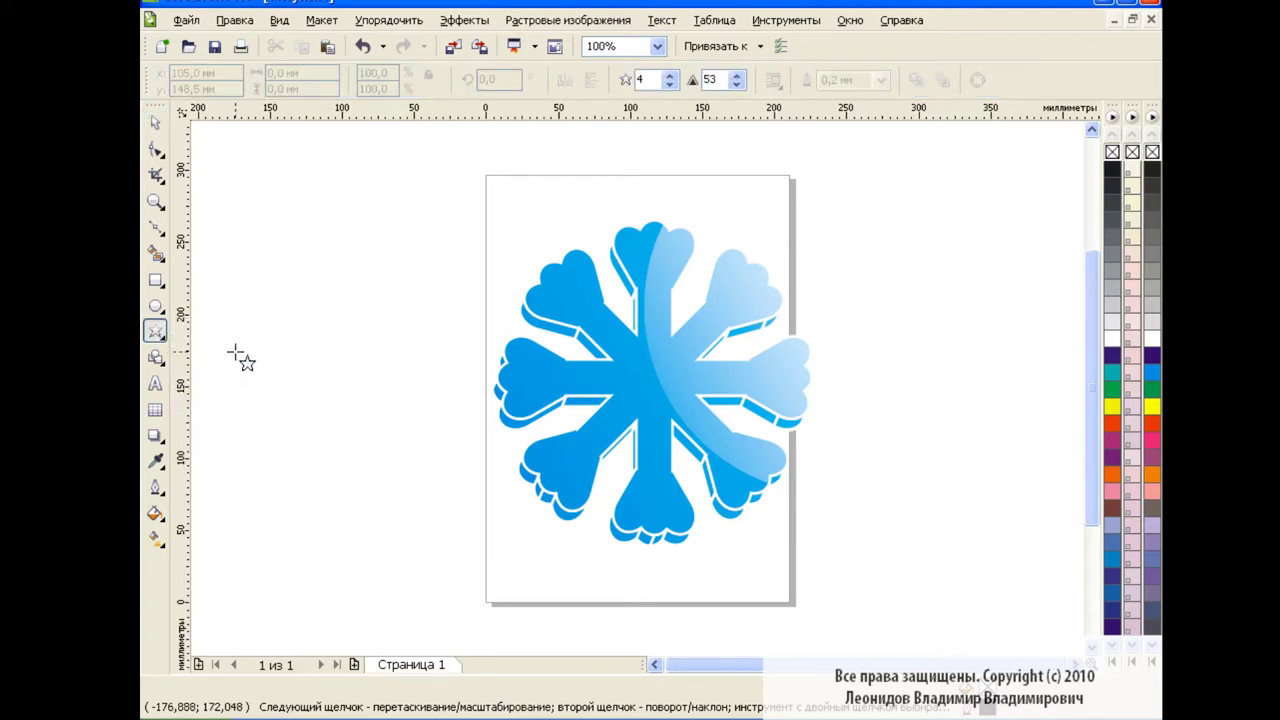
left_click_drag(333, 230, 441, 331)
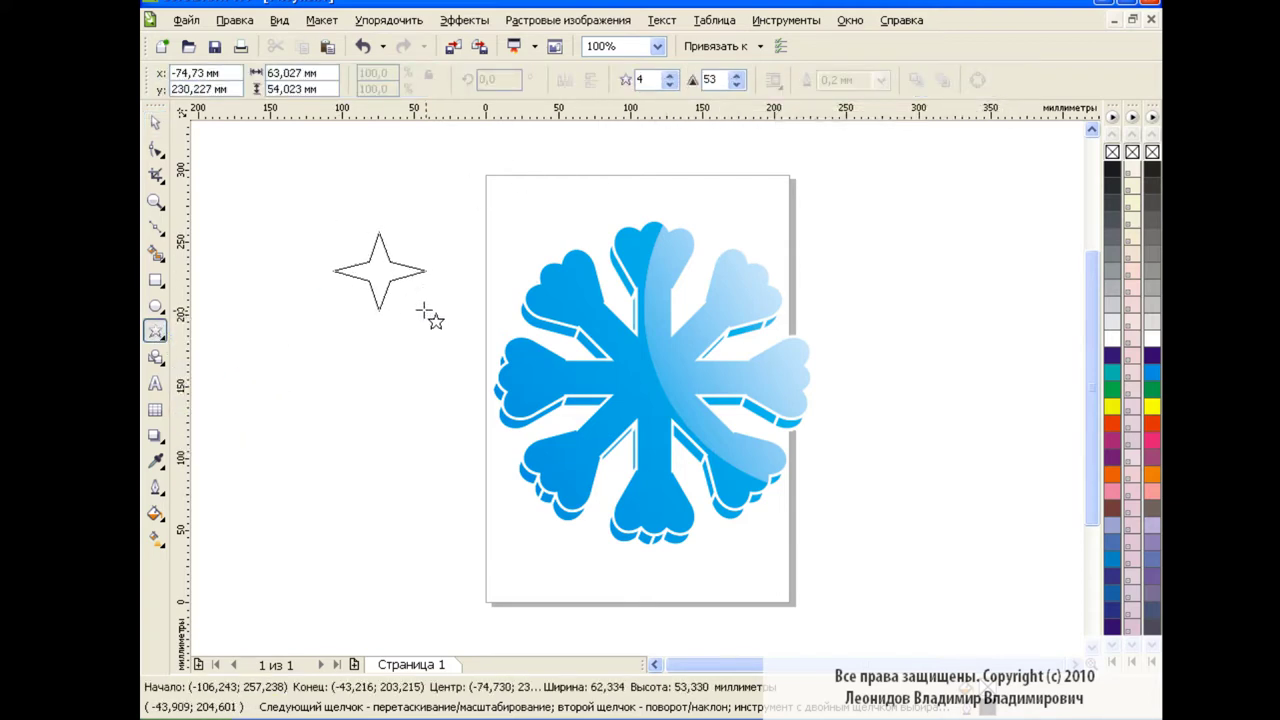
left_click(156, 149)
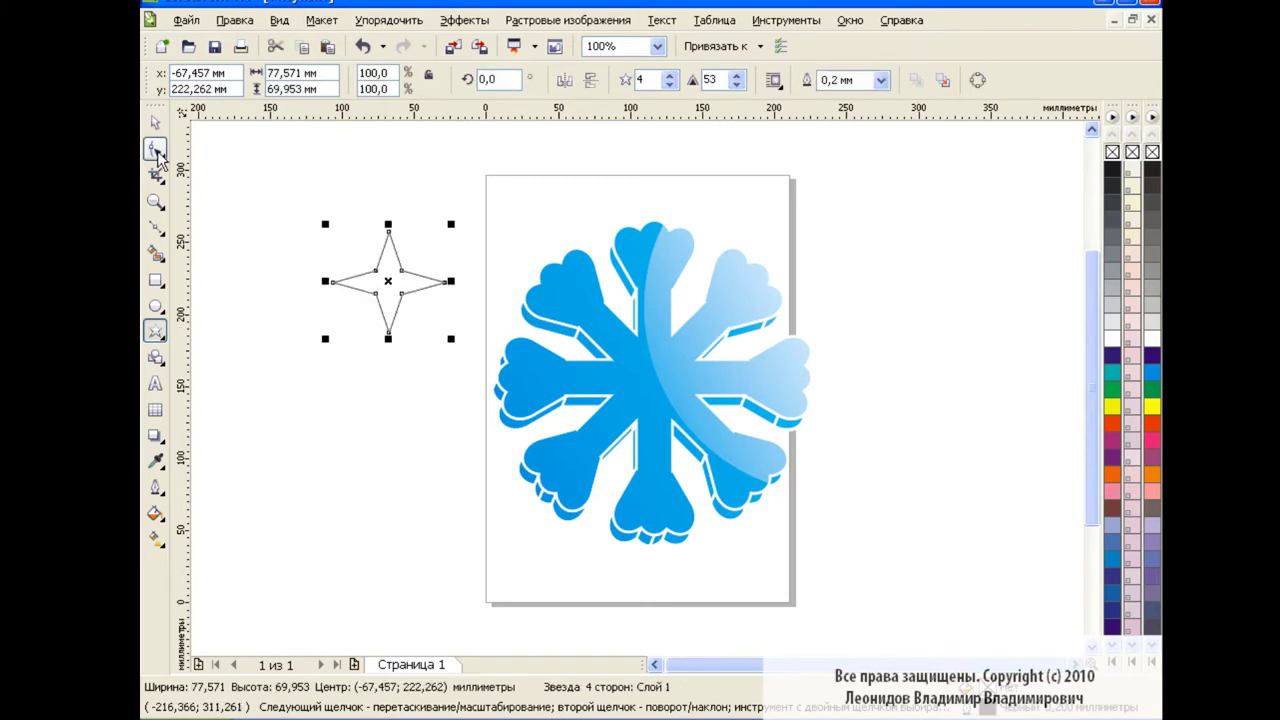
left_click_drag(398, 276, 392, 279)
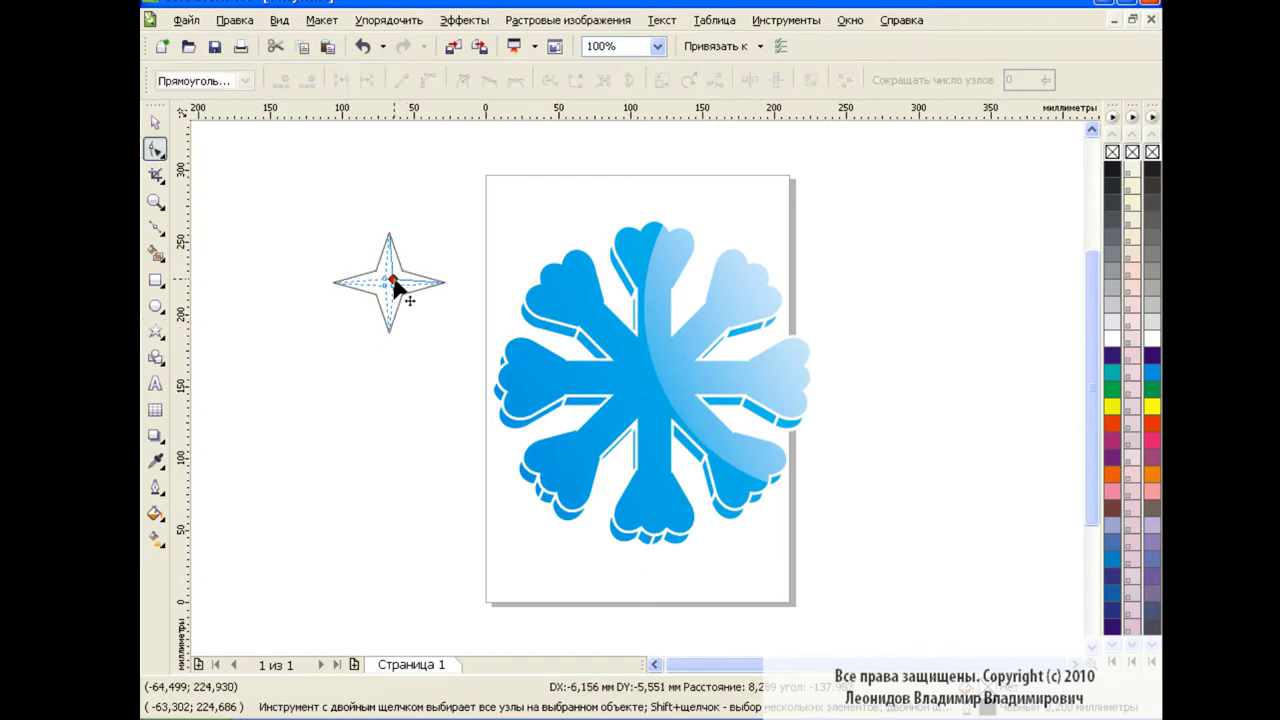
key("space")
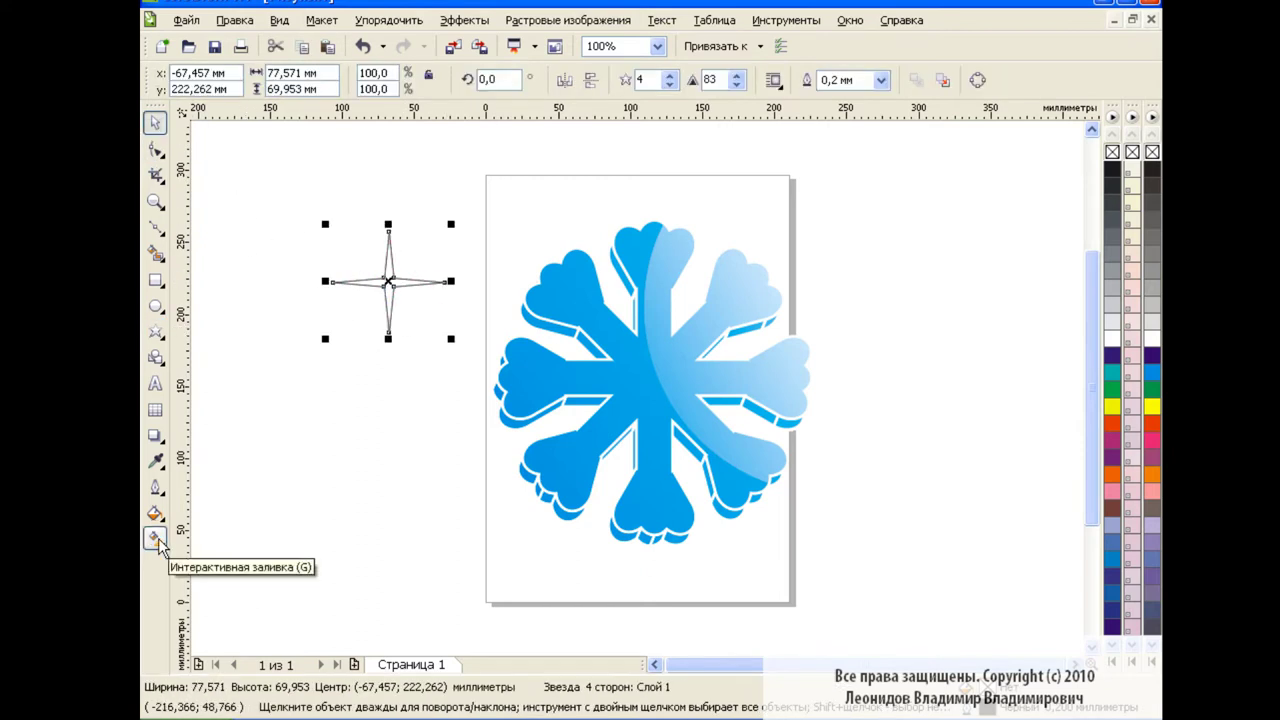
Give the star a square fountain fill from blue to a custom pale light blue
left_click(155, 540)
left_click(250, 80)
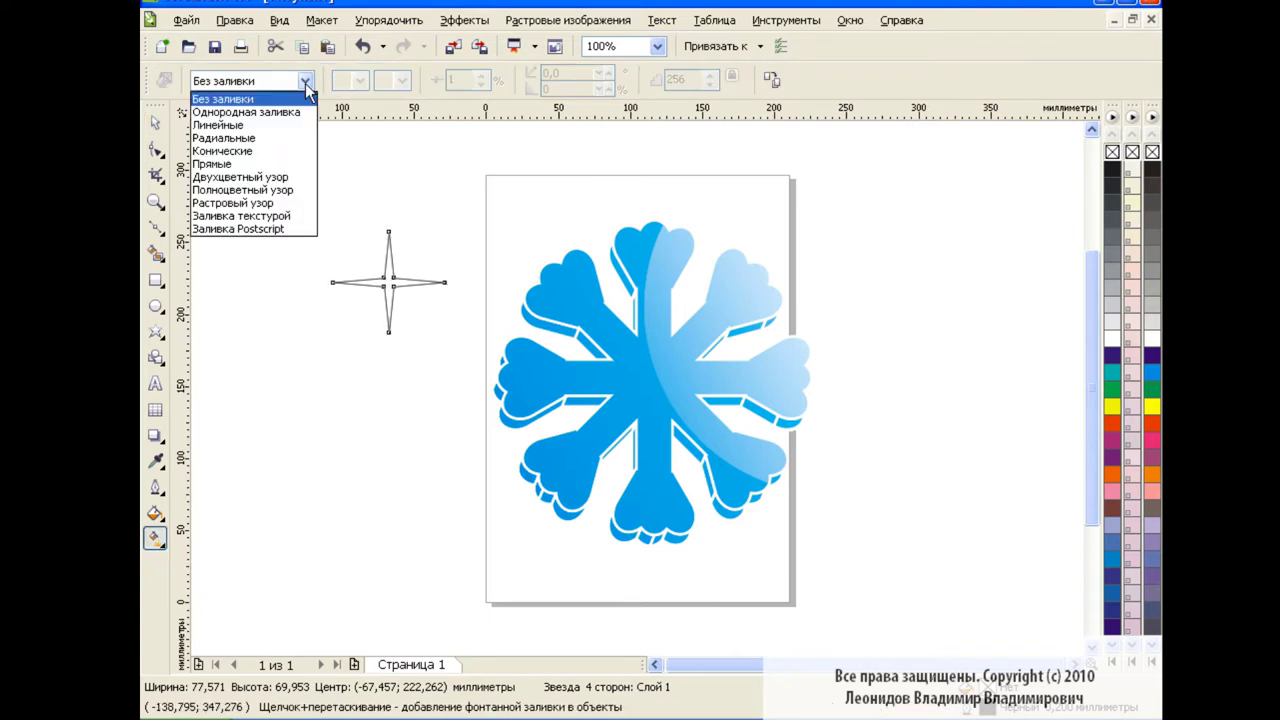
left_click(262, 168)
left_click(360, 80)
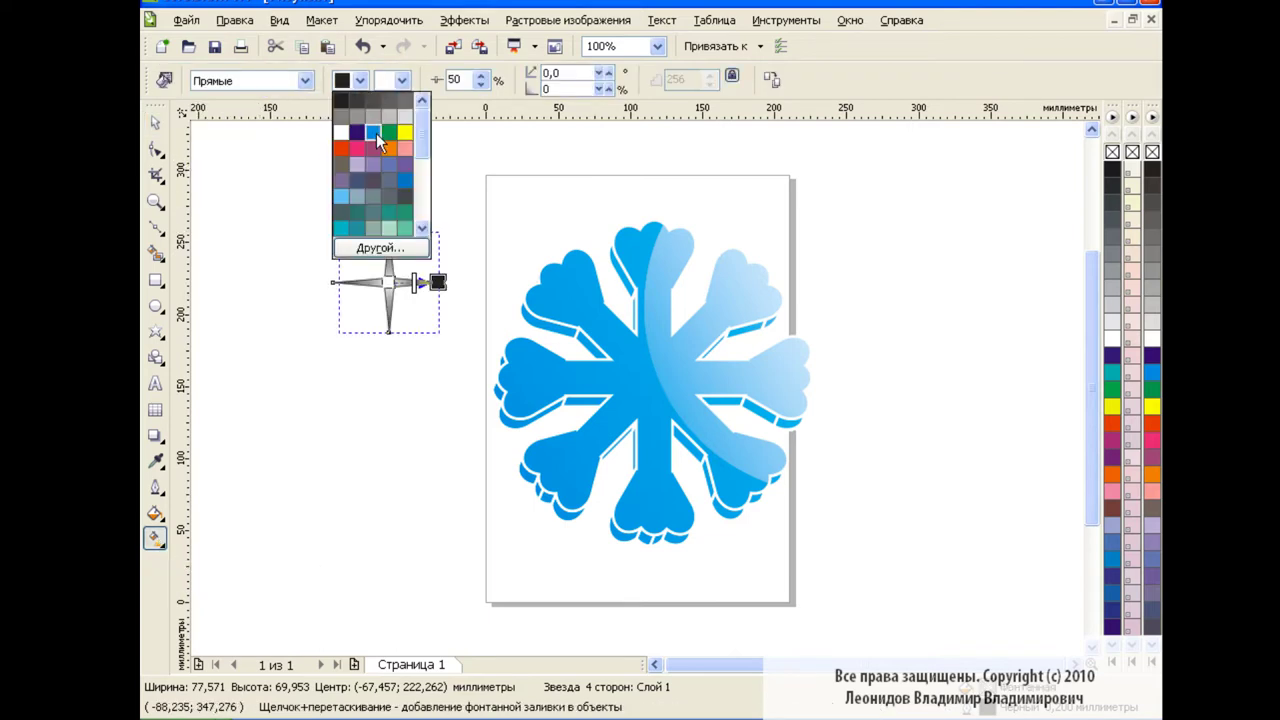
left_click(373, 133)
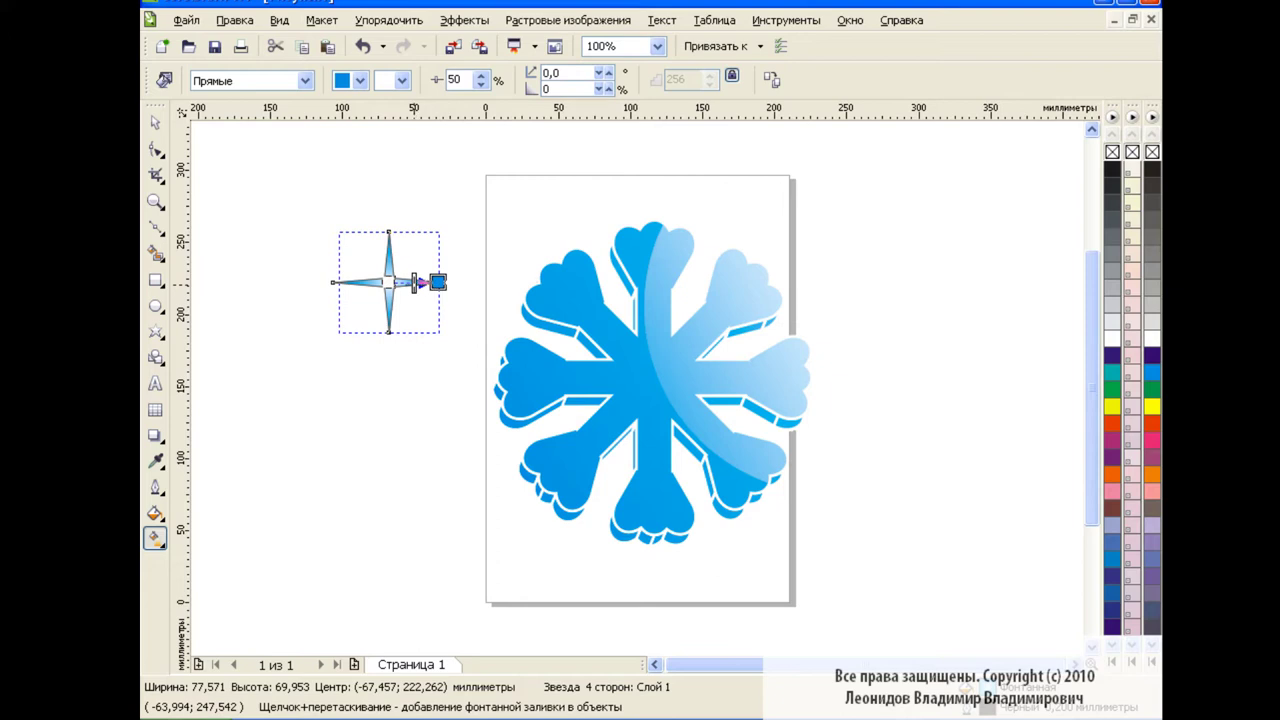
left_click(360, 80)
left_click(373, 252)
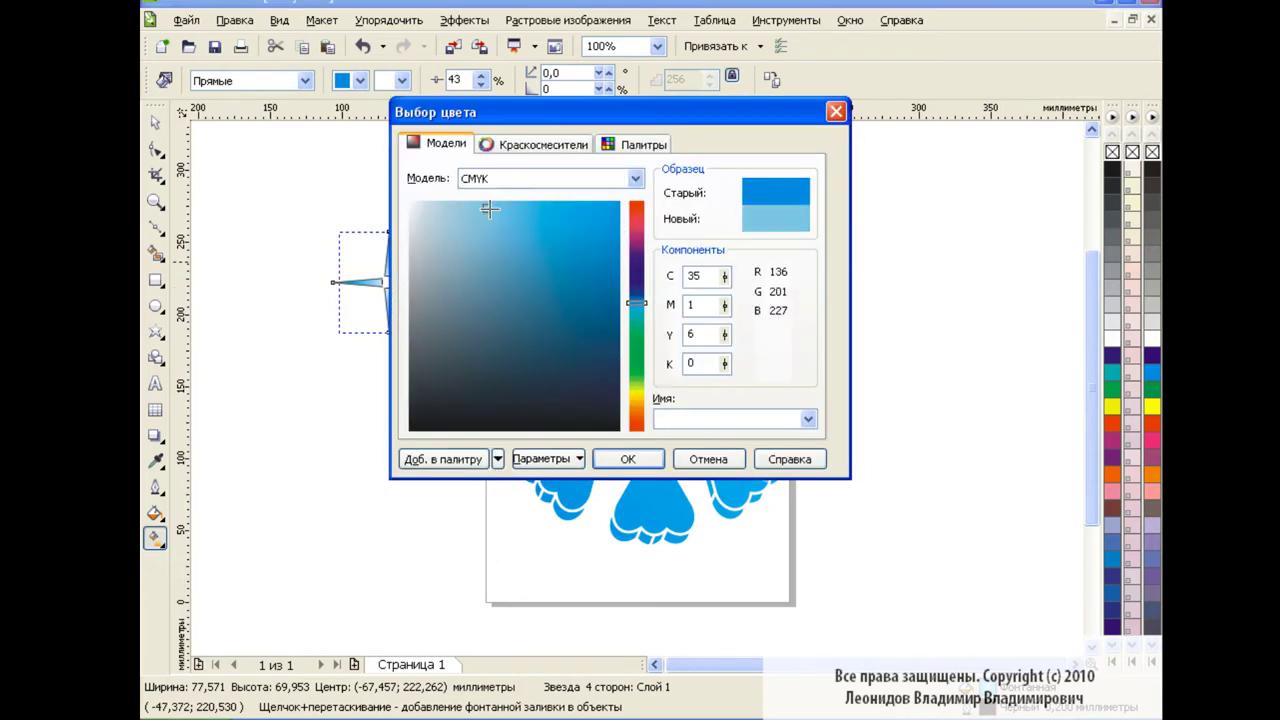
left_click(437, 207)
left_click(630, 460)
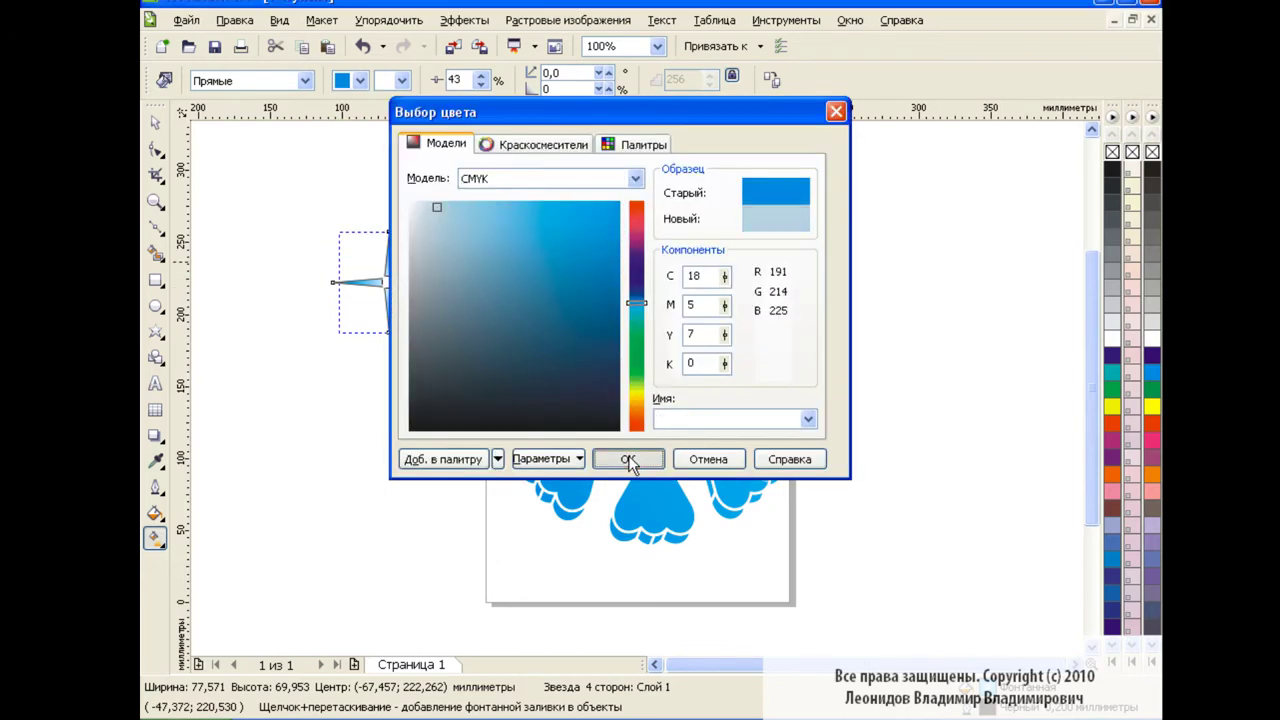
key("space")
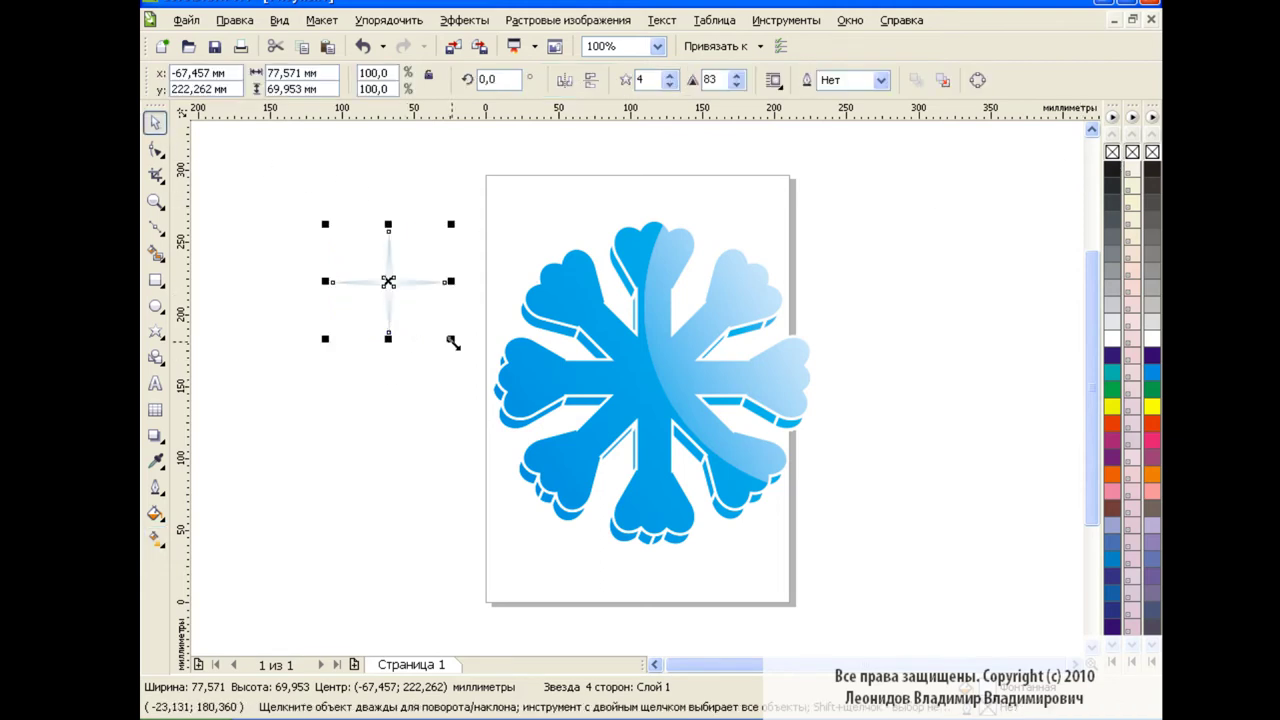
Shrink the star to 32.7% and place copies on the upper-left arm, left arm and centre
mouse_move(447, 339)
left_mouse_down()
mouse_move(376, 271)
mouse_move(488, 233)
mouse_move(570, 277)
left_mouse_up()
left_click(447, 310)
left_click(484, 235)
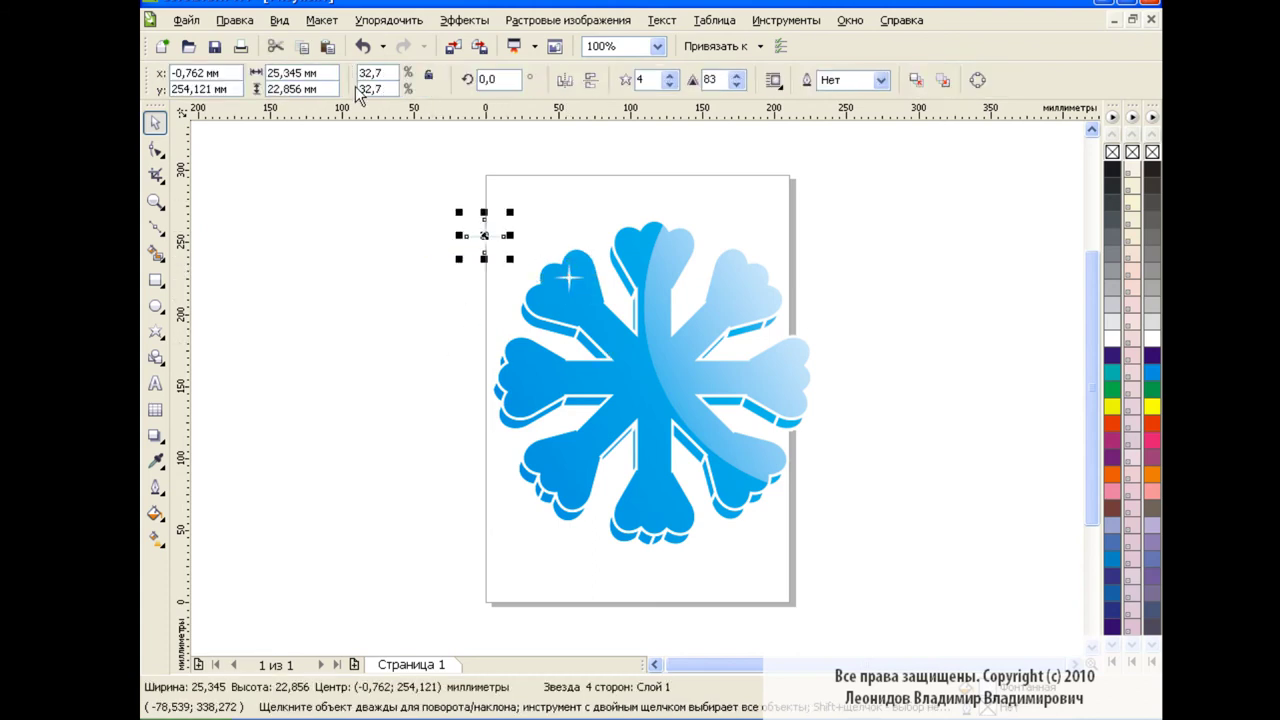
left_click(450, 225)
left_click_drag(484, 235, 528, 357)
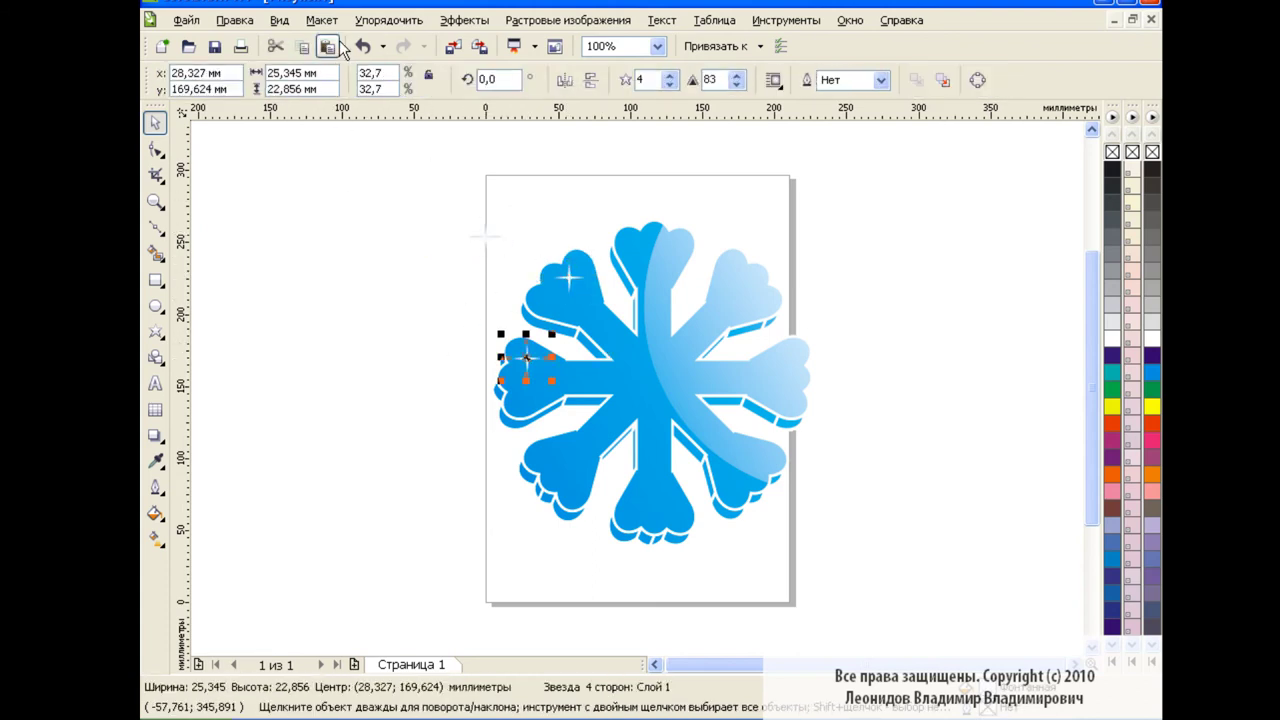
left_click_drag(484, 236, 620, 342)
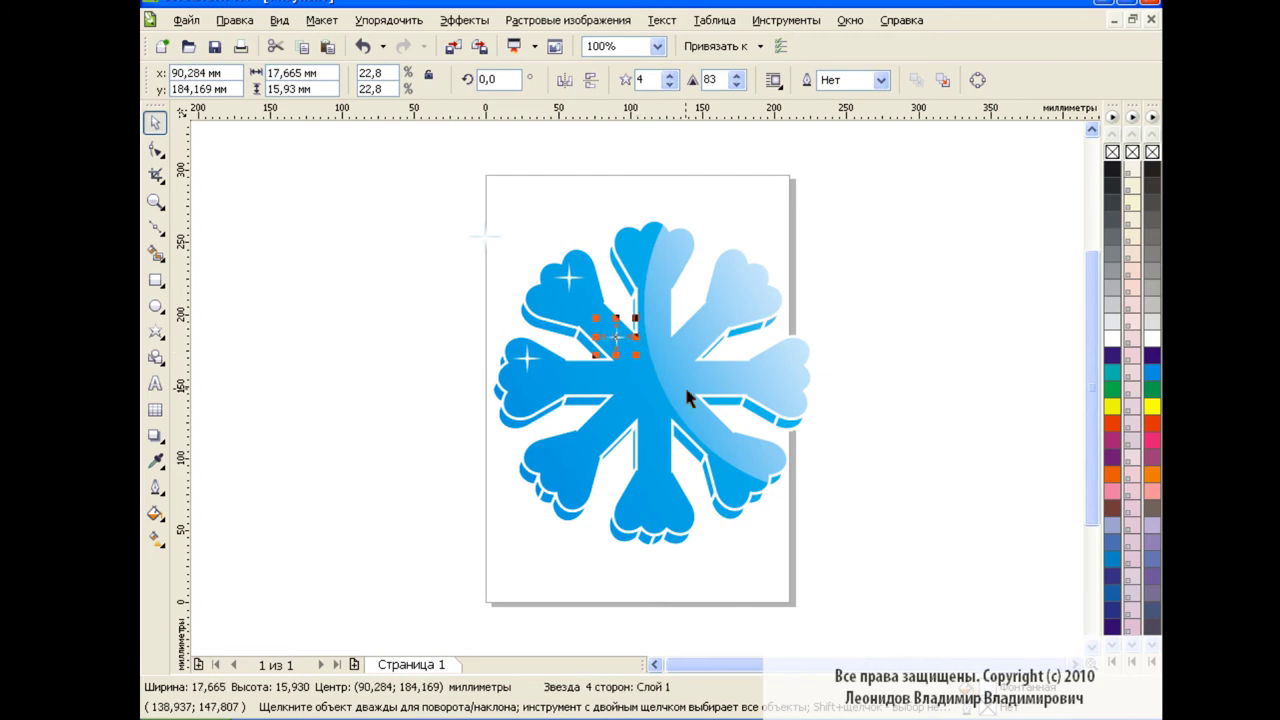
left_click(484, 236)
left_click_drag(484, 236, 670, 435)
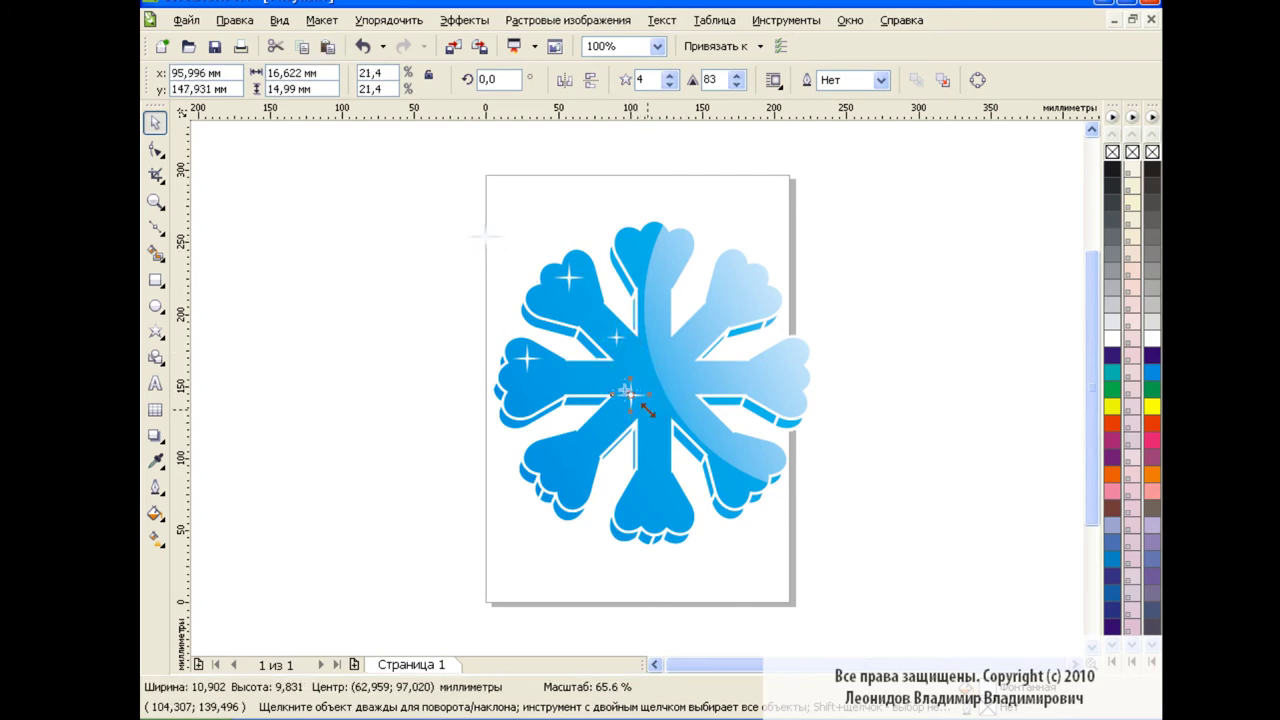
Paste more star copies onto the upper-right, lower-left and lower arms and the centre, then deselect
left_click(484, 236)
left_click_drag(484, 236, 726, 297)
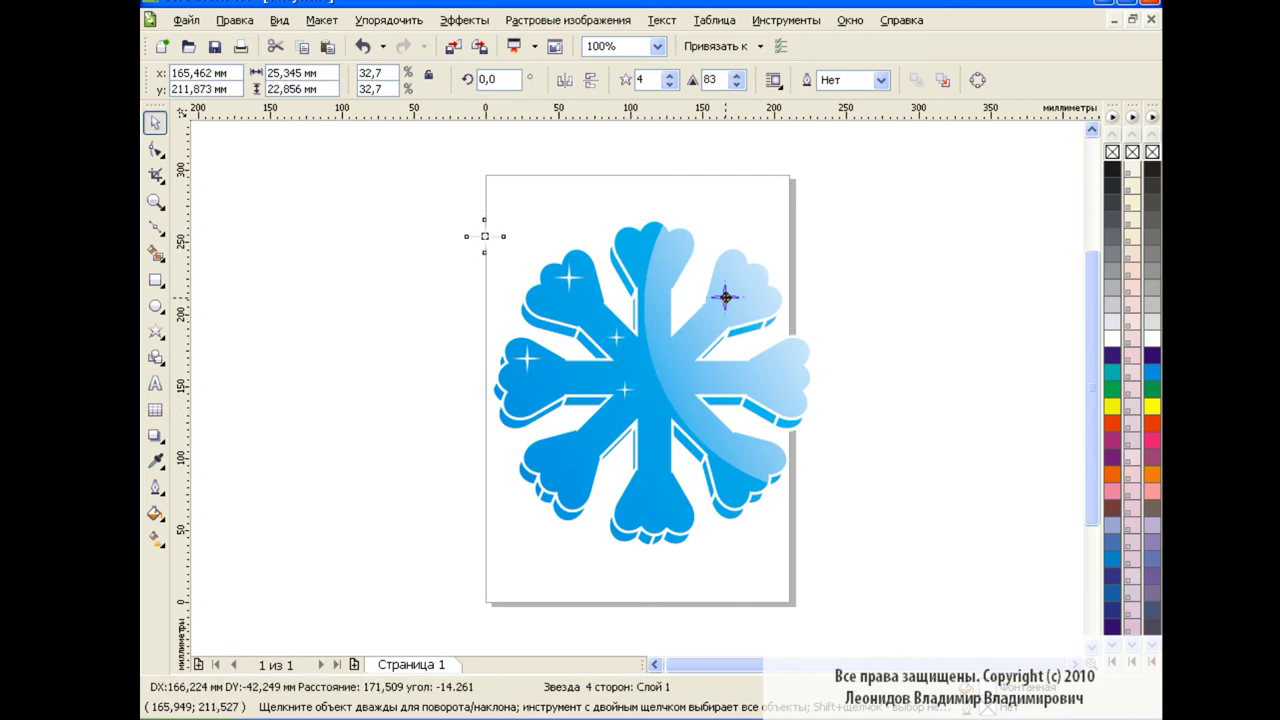
left_click(484, 236)
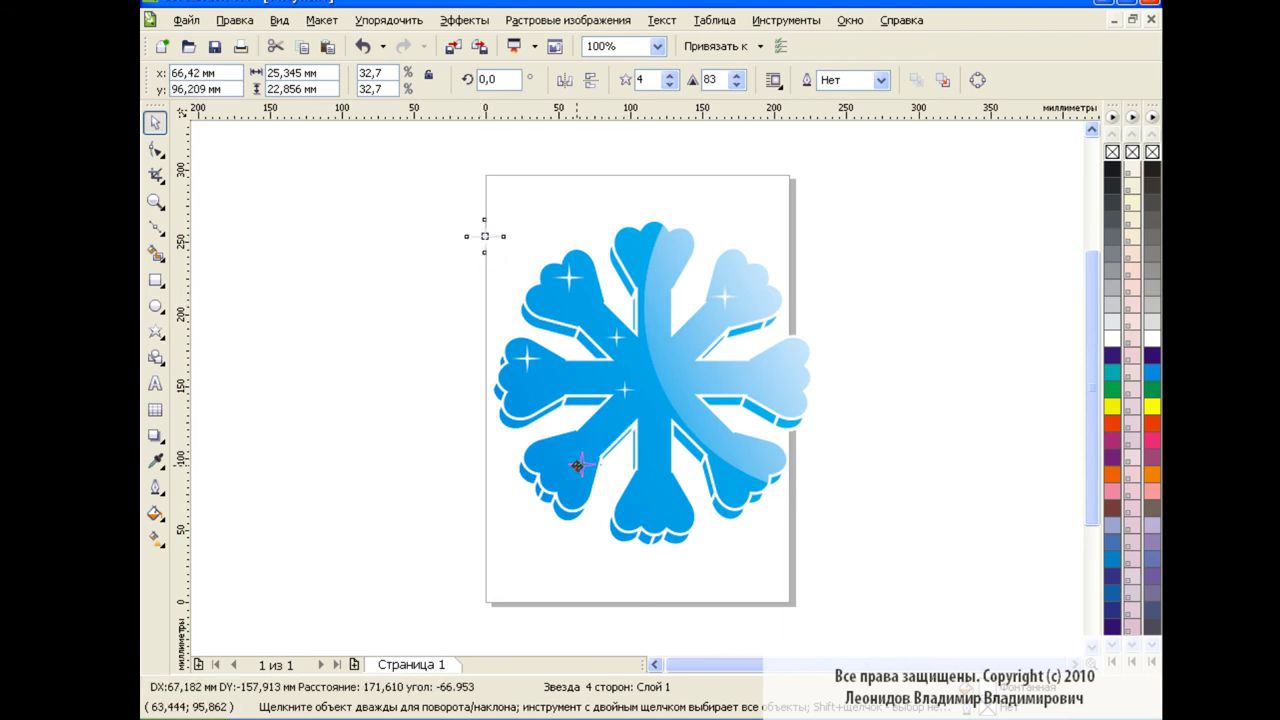
left_click_drag(485, 245, 578, 466)
left_click(461, 436)
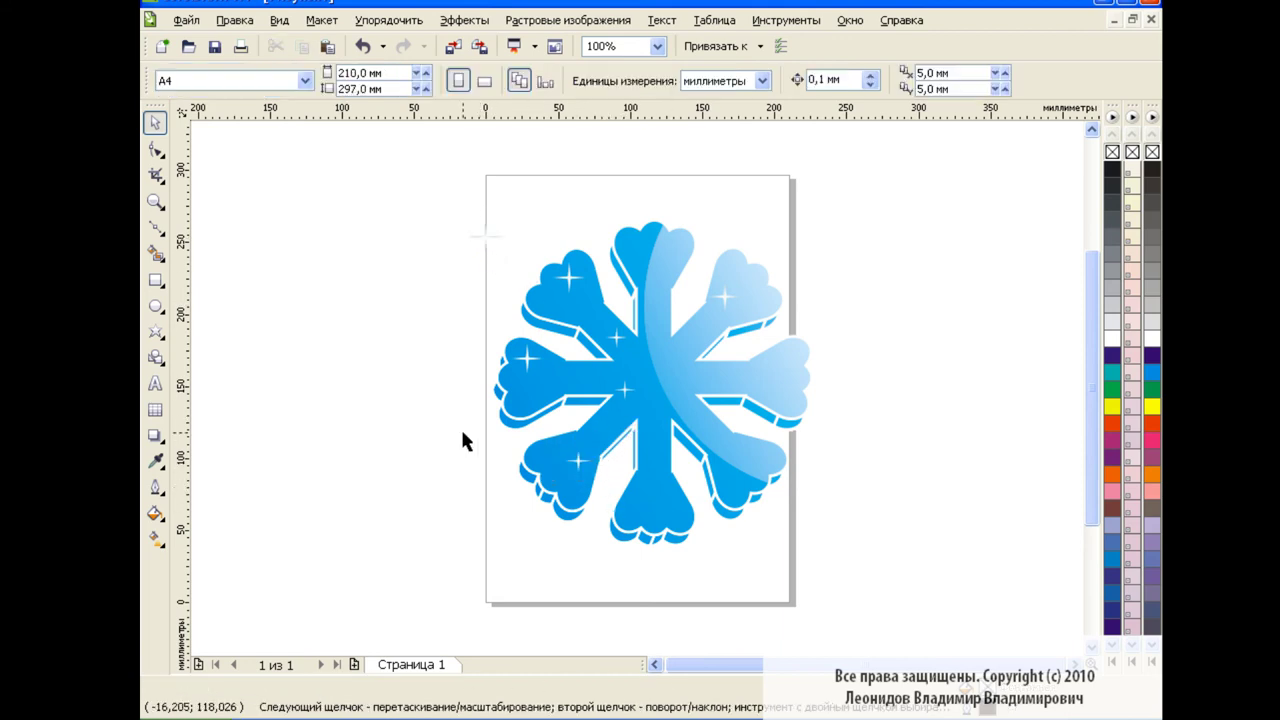
left_click(330, 58)
mouse_move(485, 237)
left_mouse_down()
mouse_move(586, 357)
mouse_move(661, 384)
left_mouse_up()
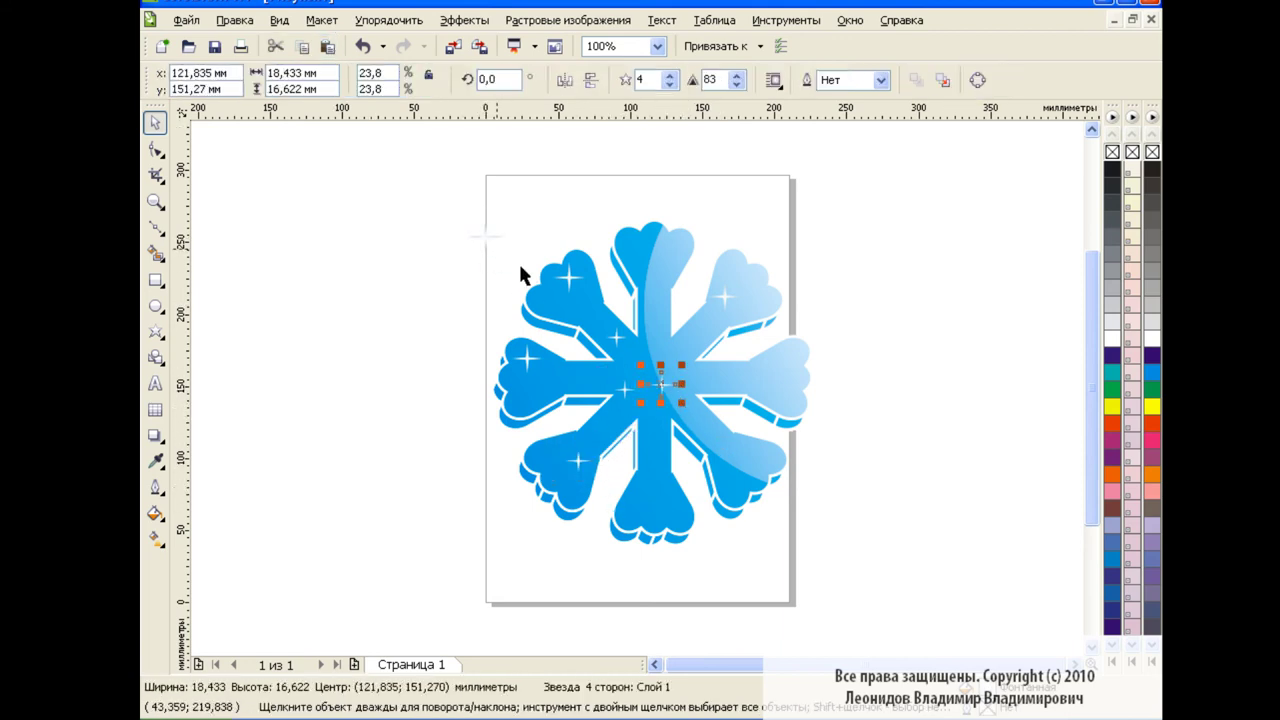
key("ctrl+v")
left_click_drag(485, 237, 659, 490)
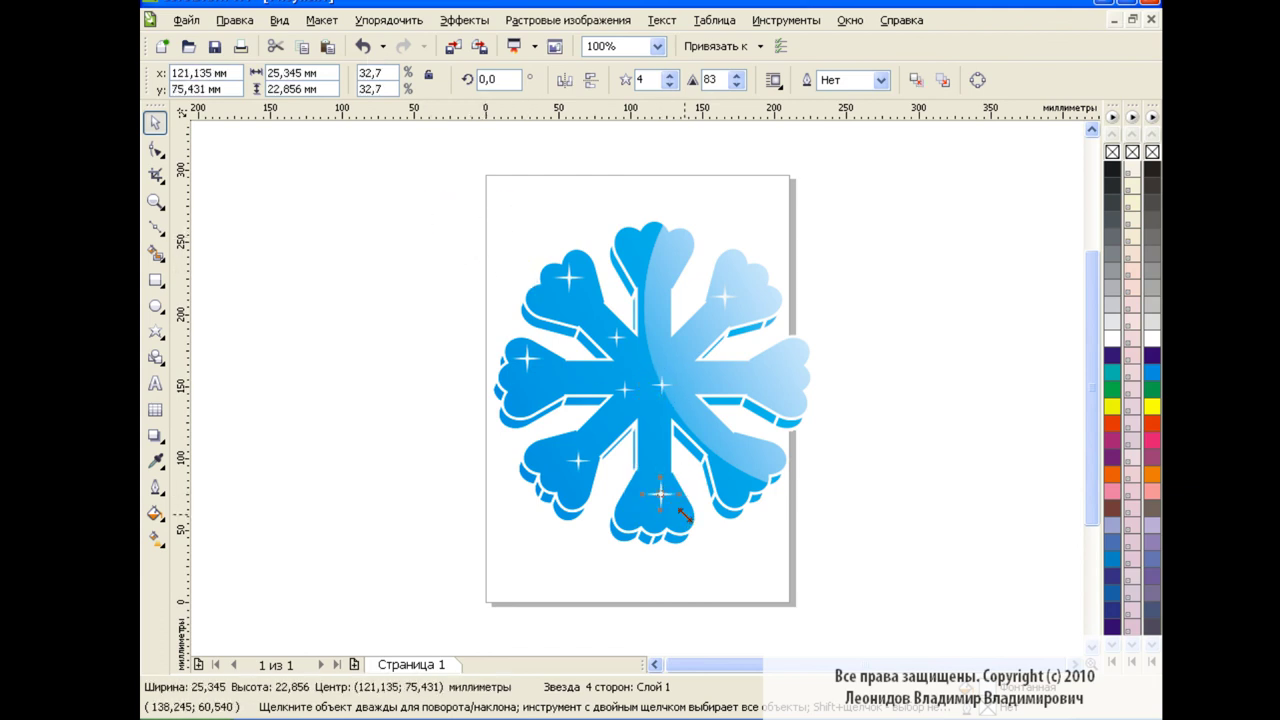
left_click(910, 467)
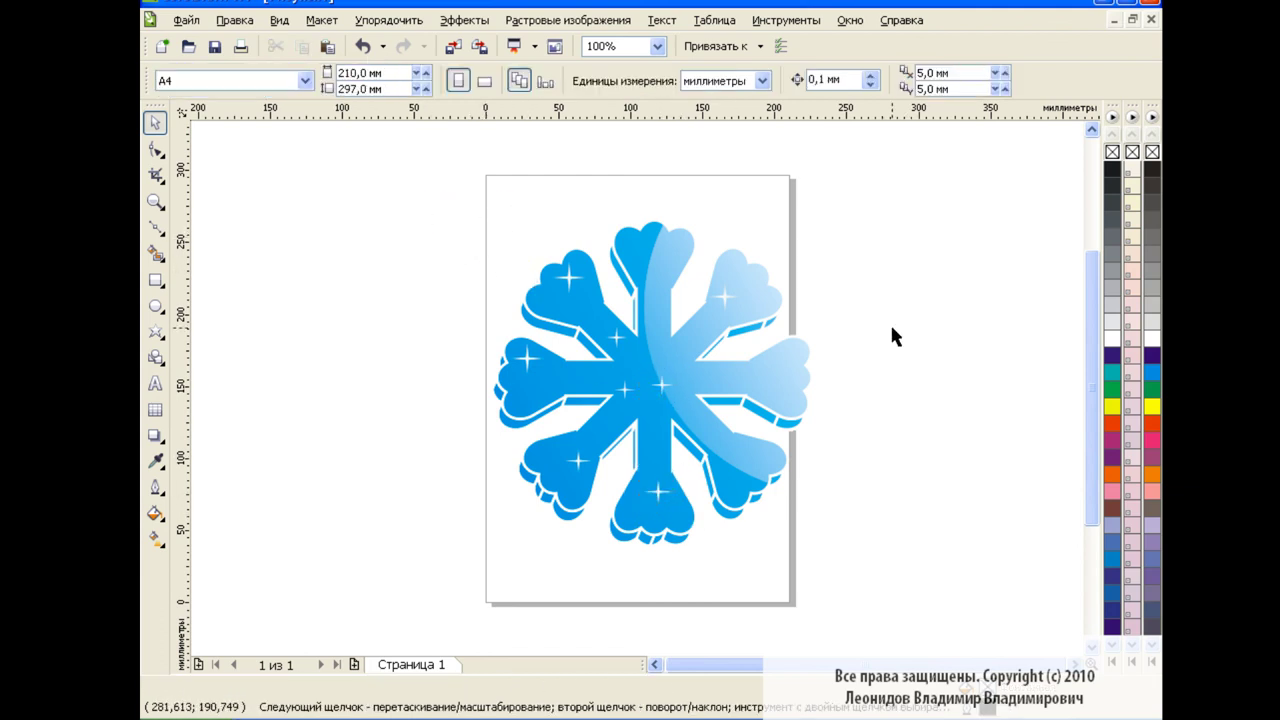